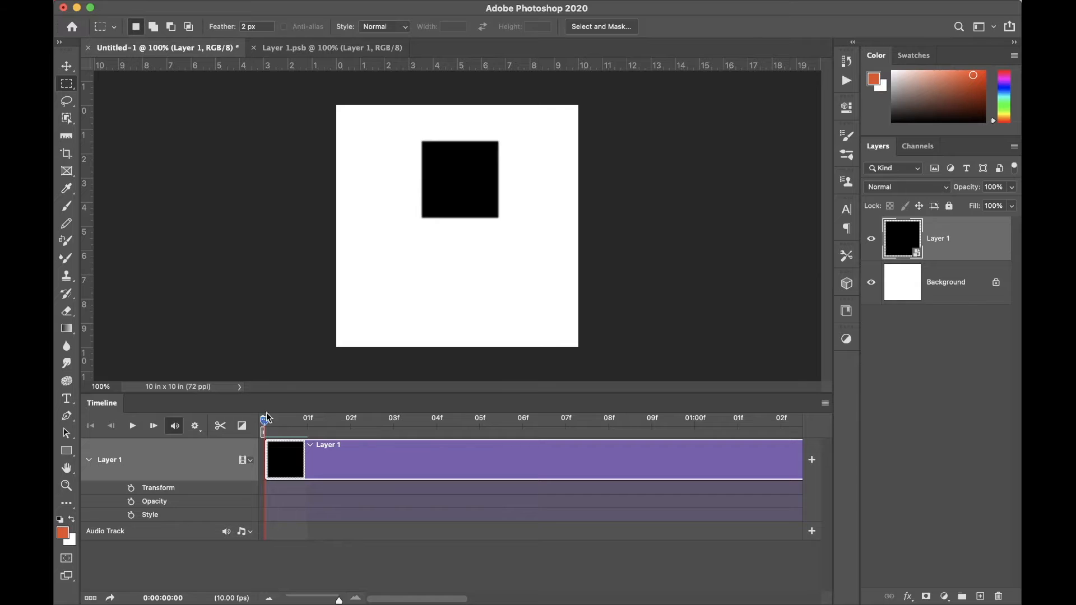
- Enable Transform keyframing for Layer 1 at the start of the timeline, frame 00
{"action": "left_click_drag", "start_coordinate": [295, 424], "coordinate": [394, 425]}
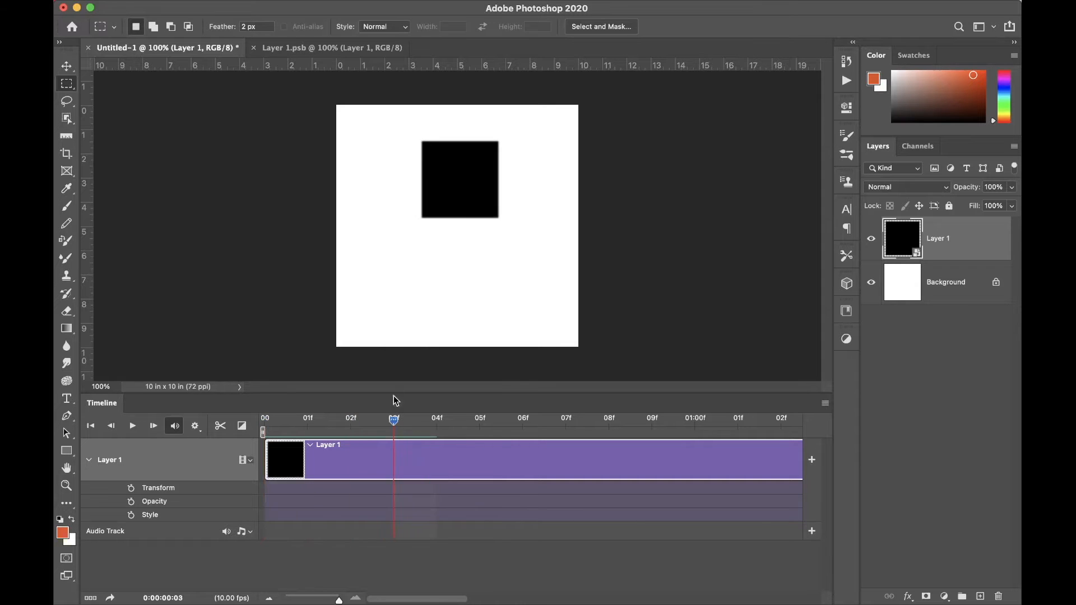
{"action": "left_click", "coordinate": [519, 421]}
{"action": "left_click_drag", "start_coordinate": [523, 422], "coordinate": [264, 421]}
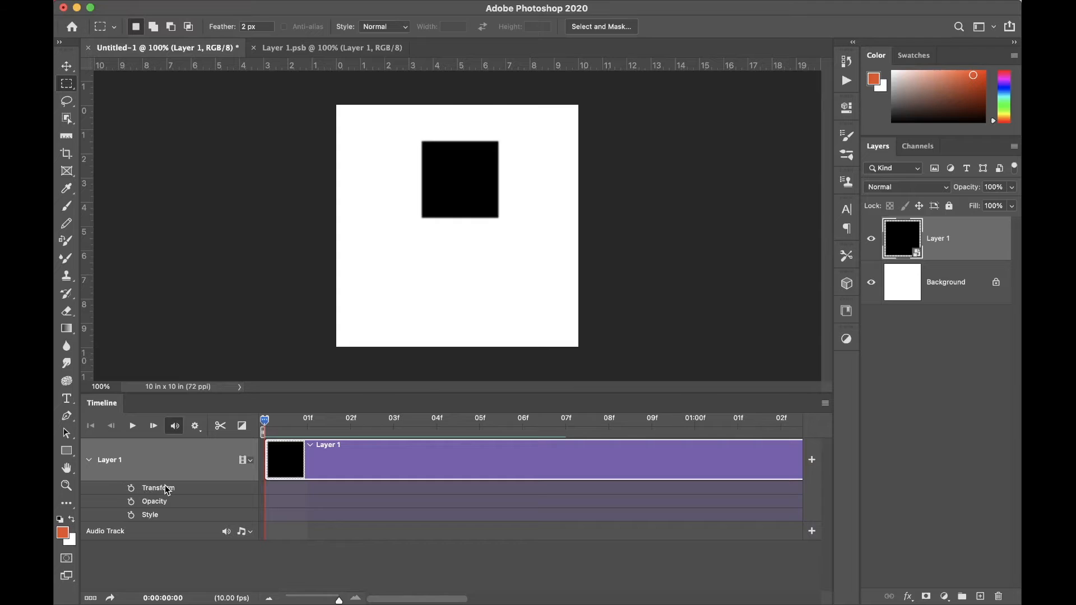
{"action": "left_click", "coordinate": [133, 489]}
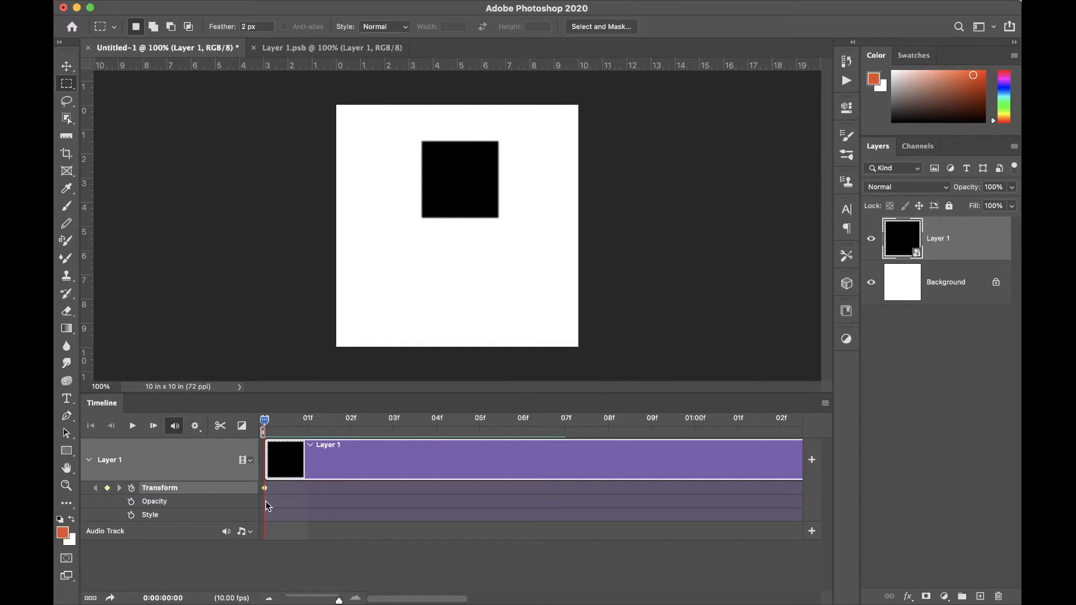
- At frame 02f, move the black square down beside the canvas's left edge and preview the motion from the start
{"action": "left_click_drag", "start_coordinate": [266, 420], "coordinate": [308, 421]}
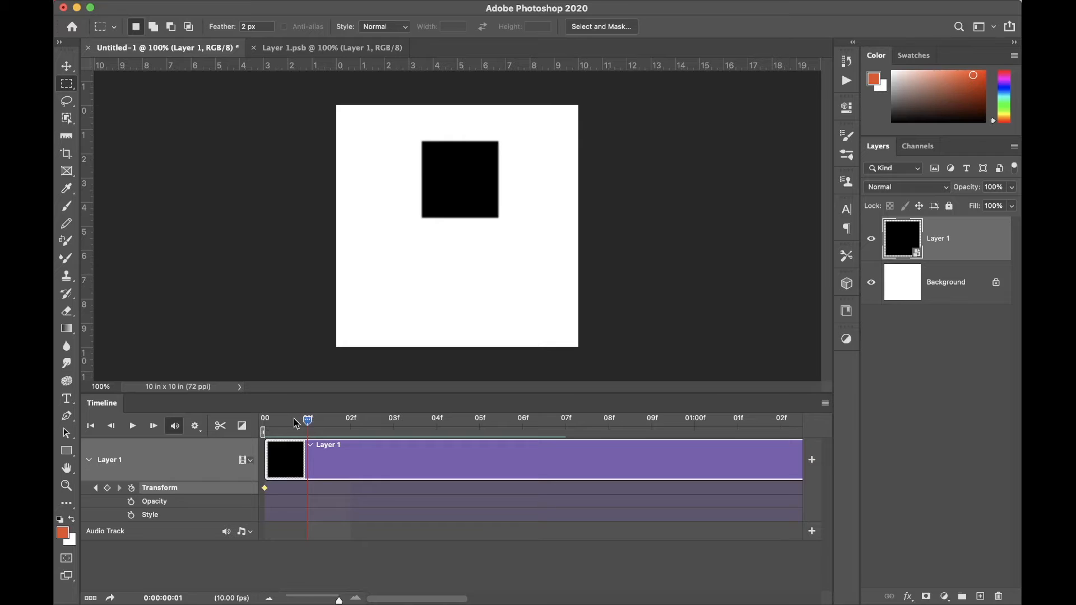
{"action": "left_click_drag", "start_coordinate": [310, 421], "coordinate": [264, 422]}
{"action": "left_click", "coordinate": [154, 429]}
{"action": "left_click", "coordinate": [155, 430]}
{"action": "left_click", "coordinate": [66, 66]}
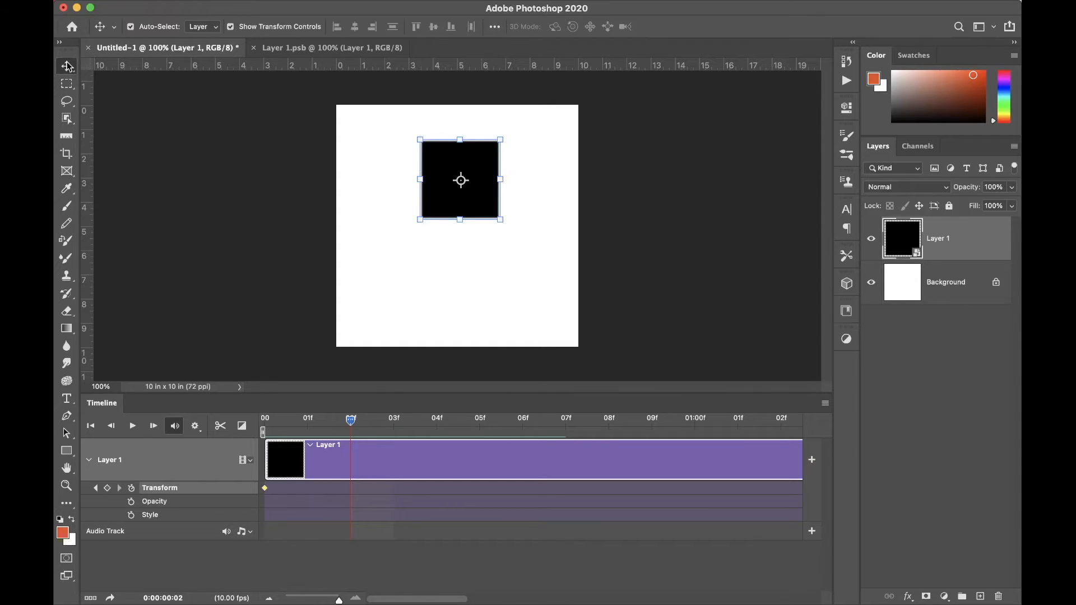
{"action": "left_click_drag", "start_coordinate": [481, 159], "coordinate": [411, 214]}
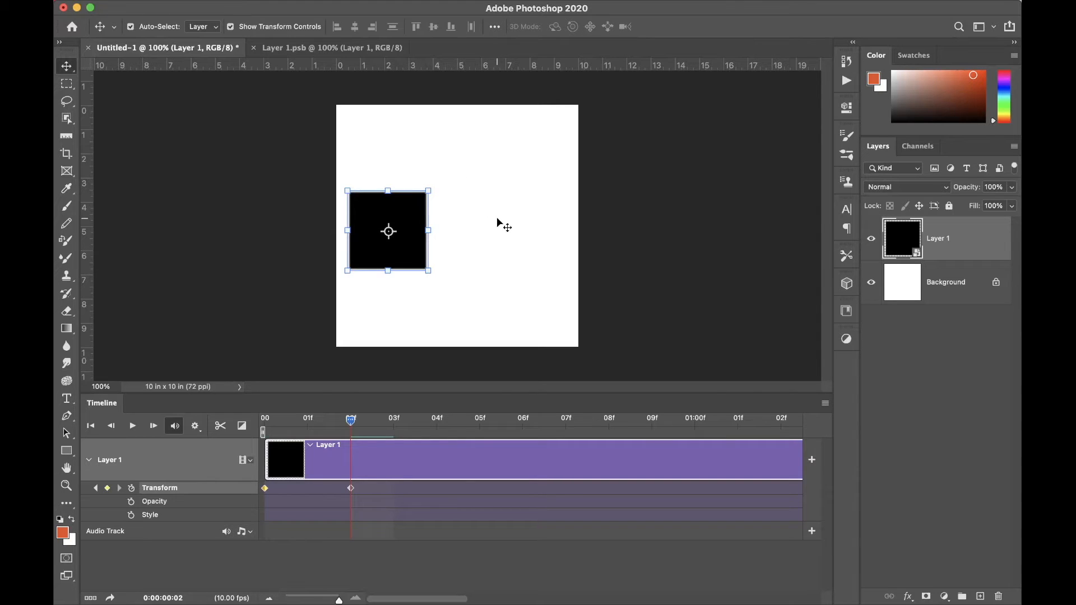
{"action": "left_click", "coordinate": [541, 231]}
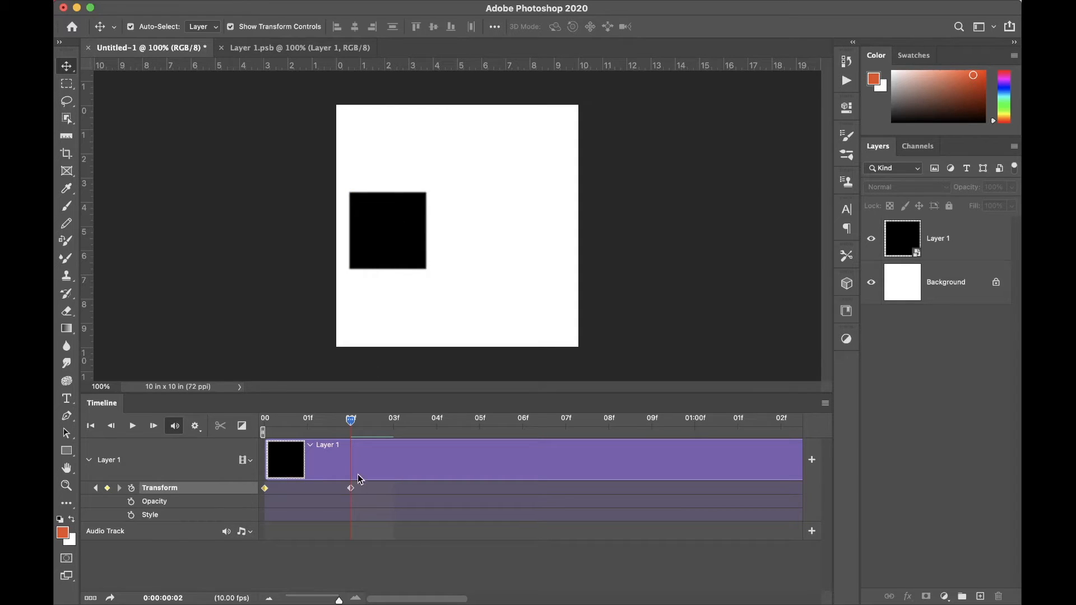
{"action": "left_click_drag", "start_coordinate": [351, 421], "coordinate": [236, 424]}
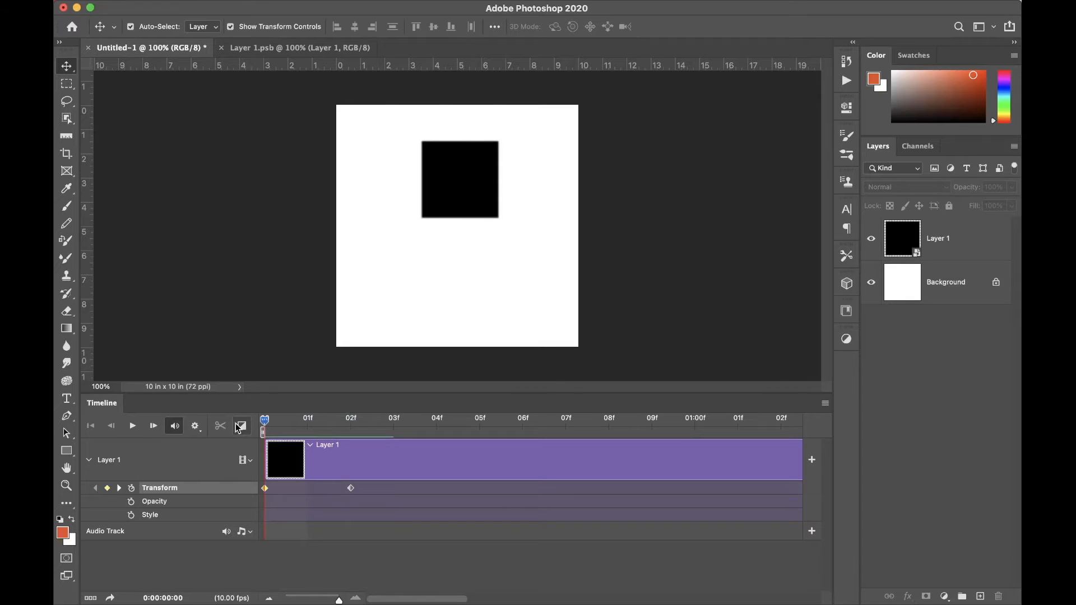
{"action": "key", "text": "space"}
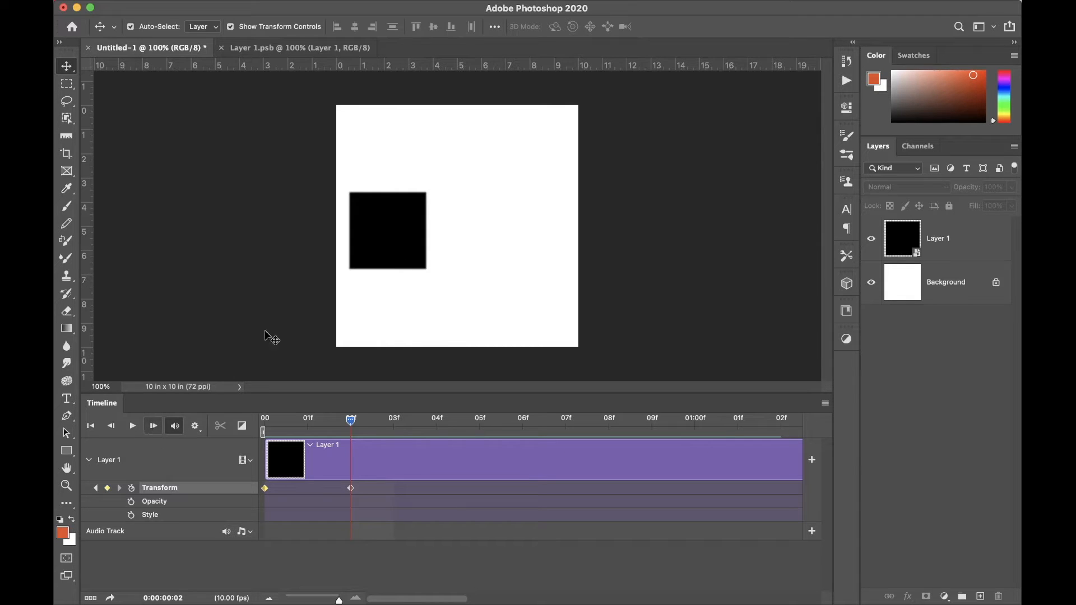
- At frame 04f, scale the black square down to about 38.8% with Free Transform, keeping its lower-left corner in place
{"action": "left_click", "coordinate": [153, 427]}
{"action": "left_click", "coordinate": [153, 427]}
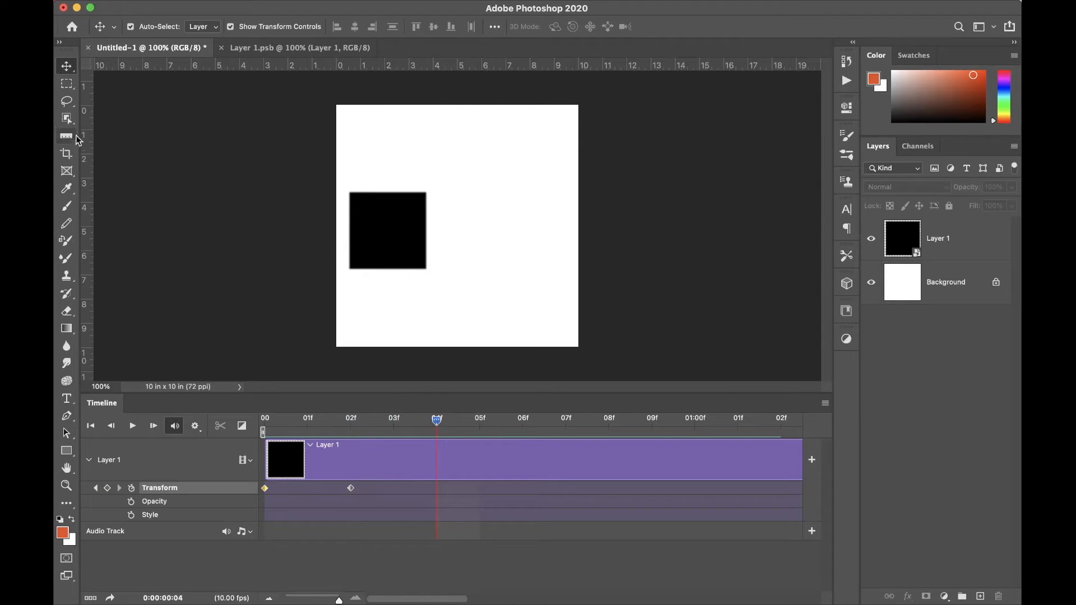
{"action": "left_click", "coordinate": [392, 241]}
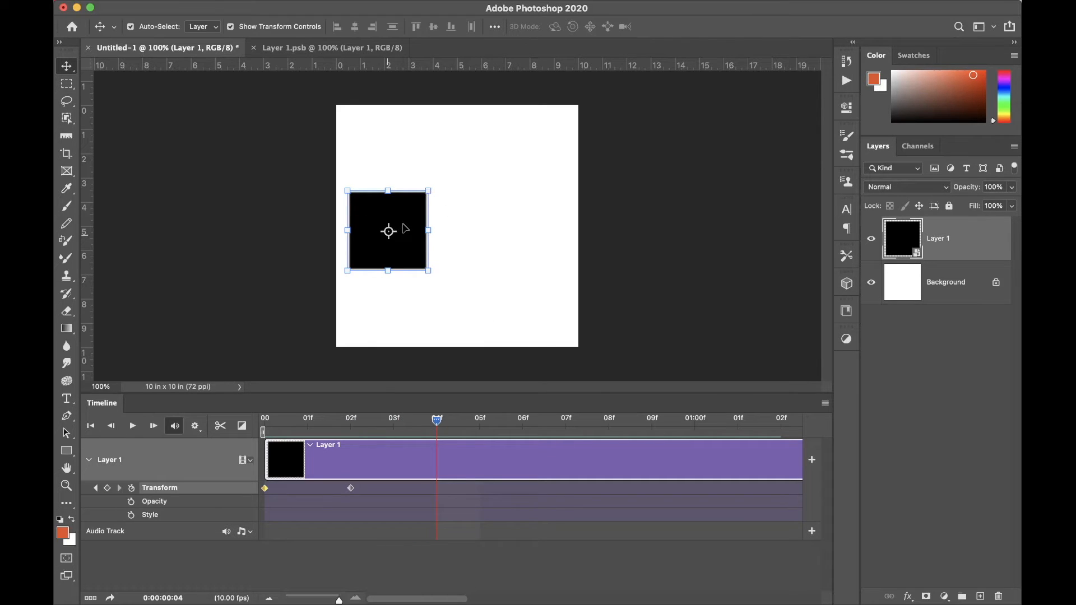
{"action": "left_click", "coordinate": [188, 8]}
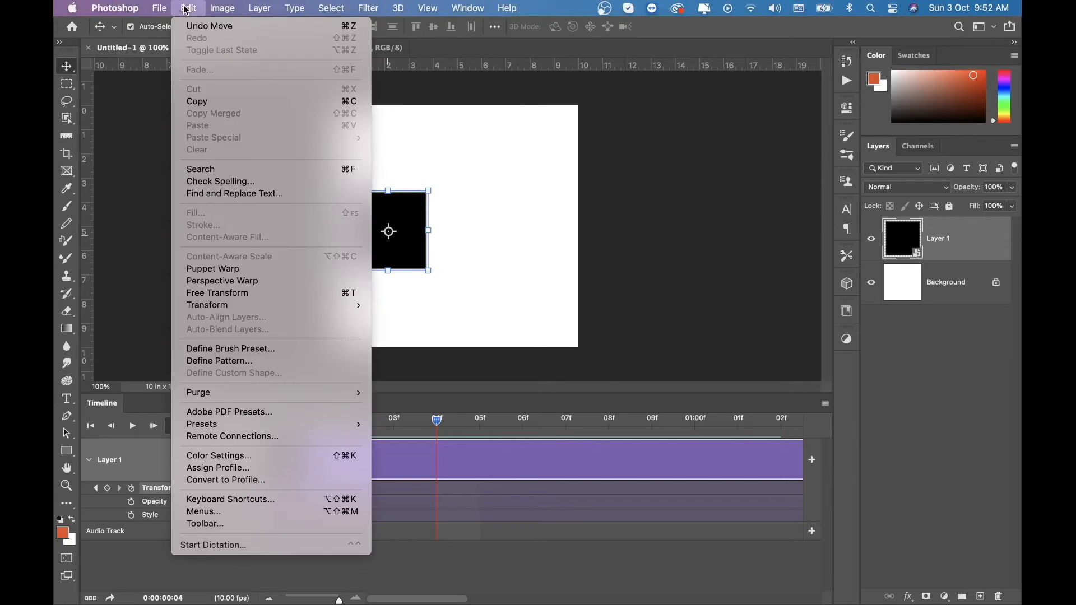
{"action": "left_click", "coordinate": [221, 296]}
{"action": "left_click_drag", "start_coordinate": [429, 189], "coordinate": [380, 239]}
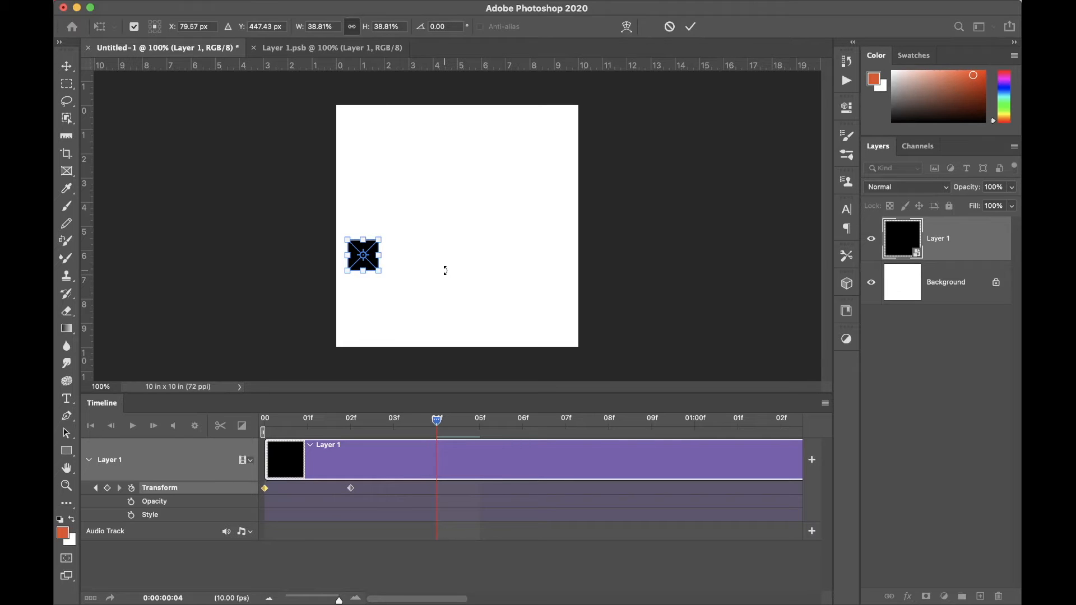
{"action": "key", "text": "Return"}
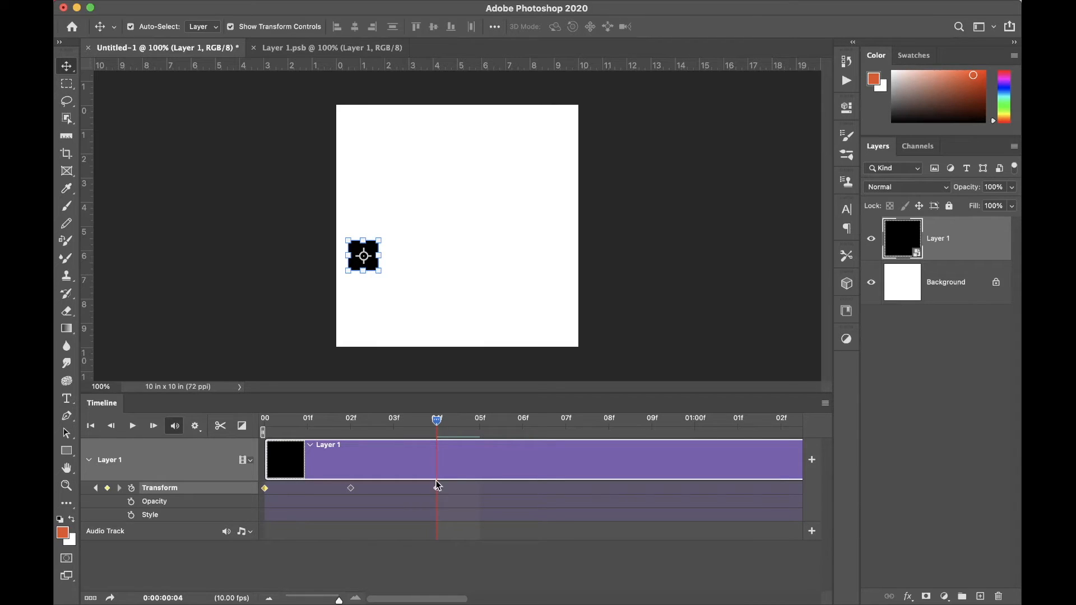
- Scrub through the scaling animation and, at frame 06f, move the small square into the canvas's lower-left corner
{"action": "left_click_drag", "start_coordinate": [438, 421], "coordinate": [373, 432]}
{"action": "left_click_drag", "start_coordinate": [381, 437], "coordinate": [431, 437]}
{"action": "left_click", "coordinate": [153, 427]}
{"action": "left_click", "coordinate": [154, 426]}
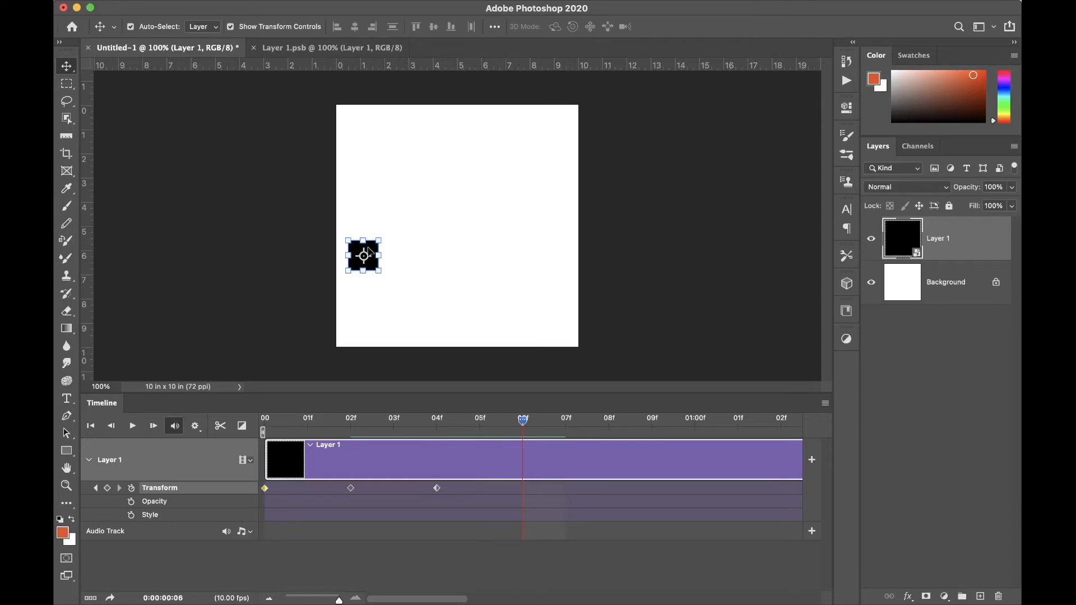
{"action": "left_click_drag", "start_coordinate": [371, 253], "coordinate": [360, 329]}
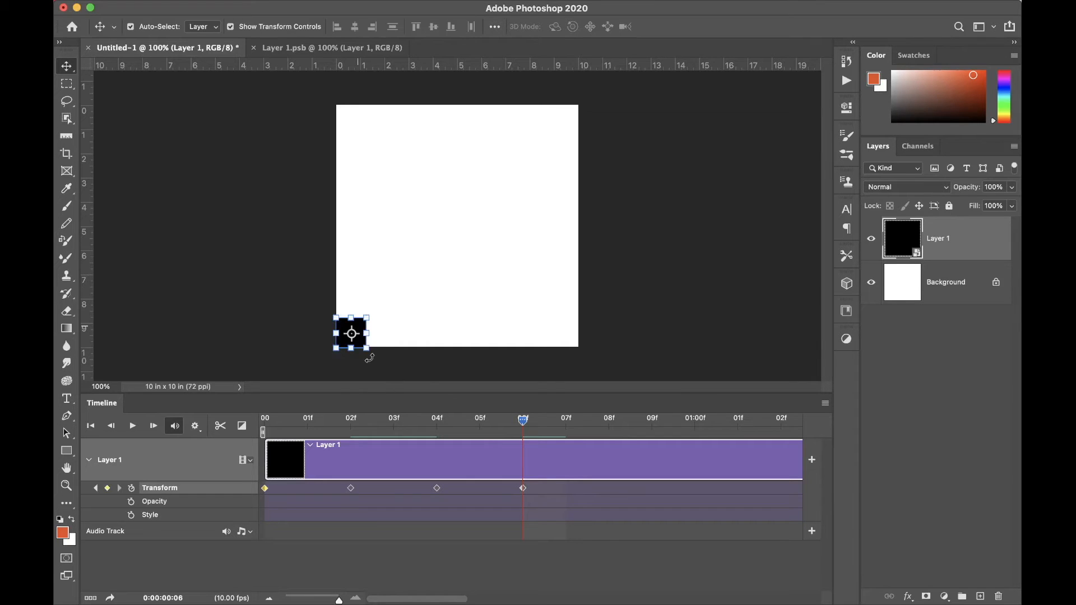
- At frame 08f, distort the small square by stretching its upper-right corner horizontally outward, then deselect the layer
{"action": "left_click", "coordinate": [609, 422]}
{"action": "left_click", "coordinate": [188, 8]}
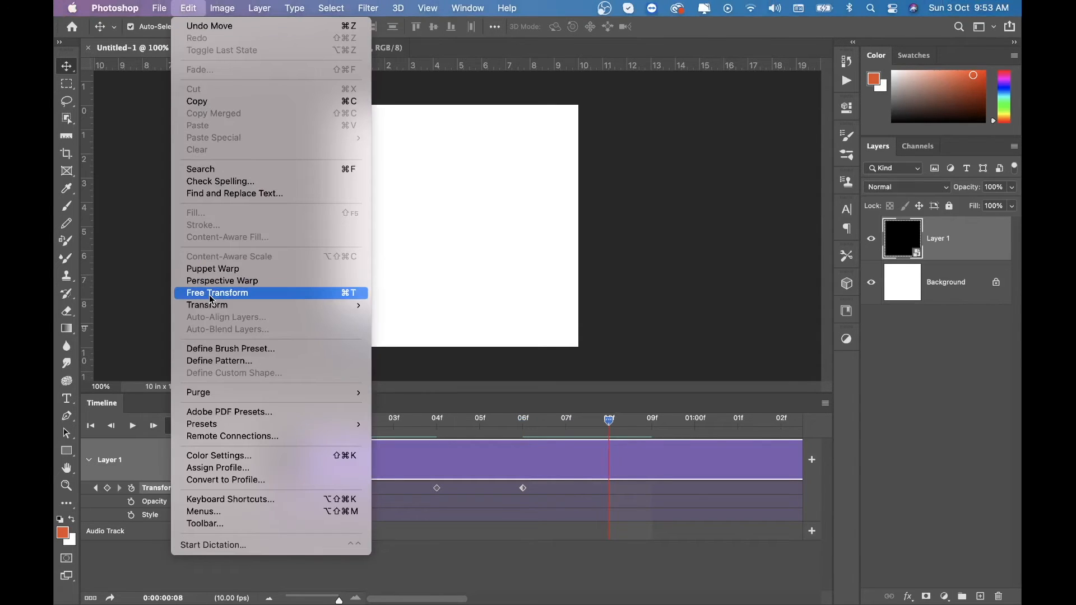
{"action": "mouse_move", "coordinate": [212, 307]}
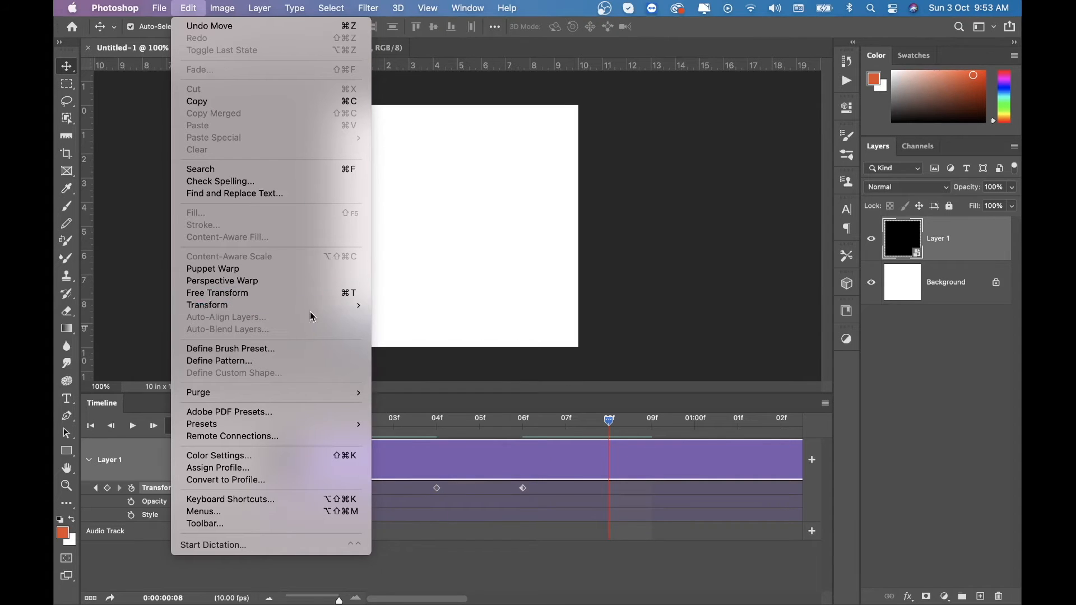
{"action": "mouse_move", "coordinate": [311, 307]}
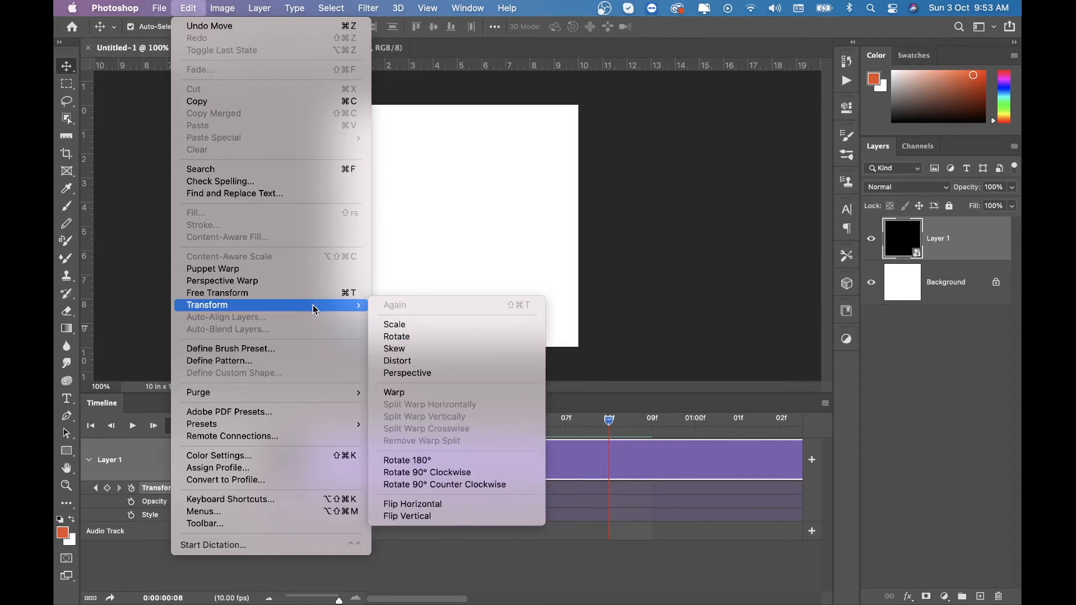
{"action": "left_click", "coordinate": [464, 363]}
{"action": "left_click_drag", "start_coordinate": [367, 318], "coordinate": [421, 318]}
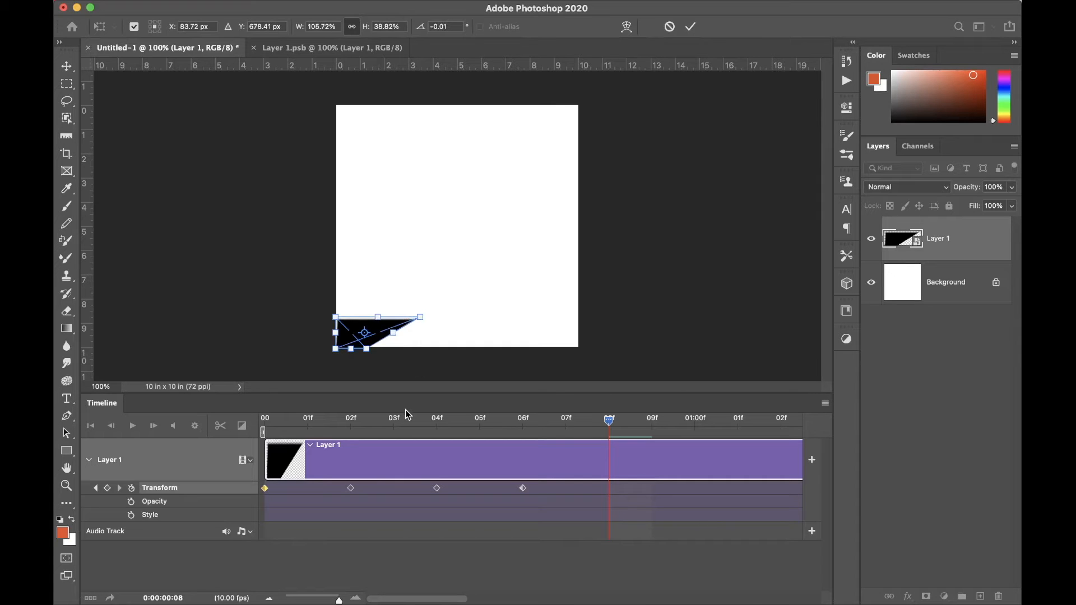
{"action": "key", "text": "Return"}
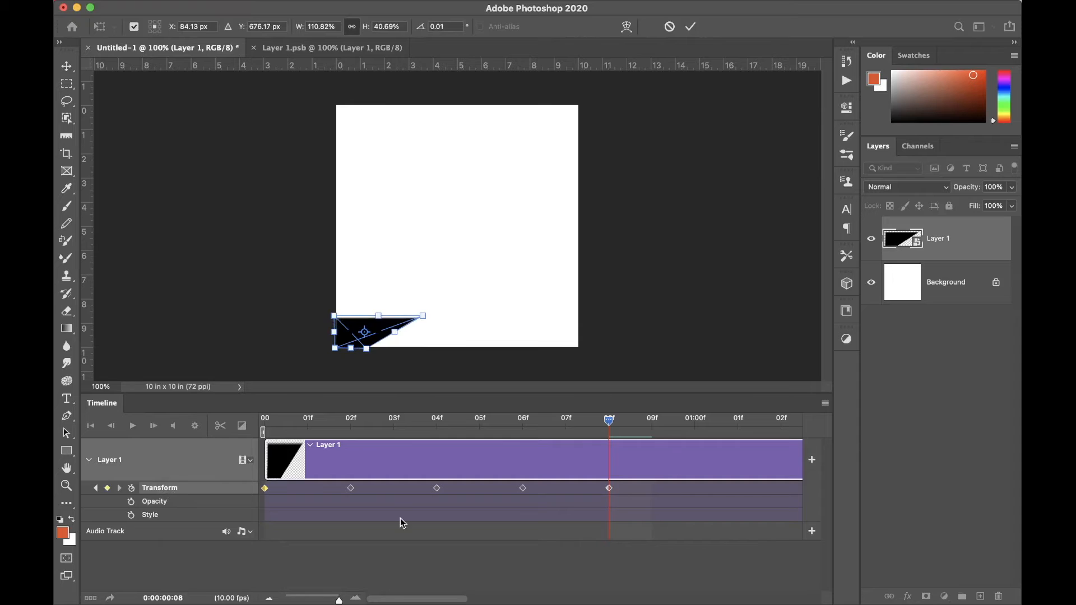
{"action": "key", "text": "Return"}
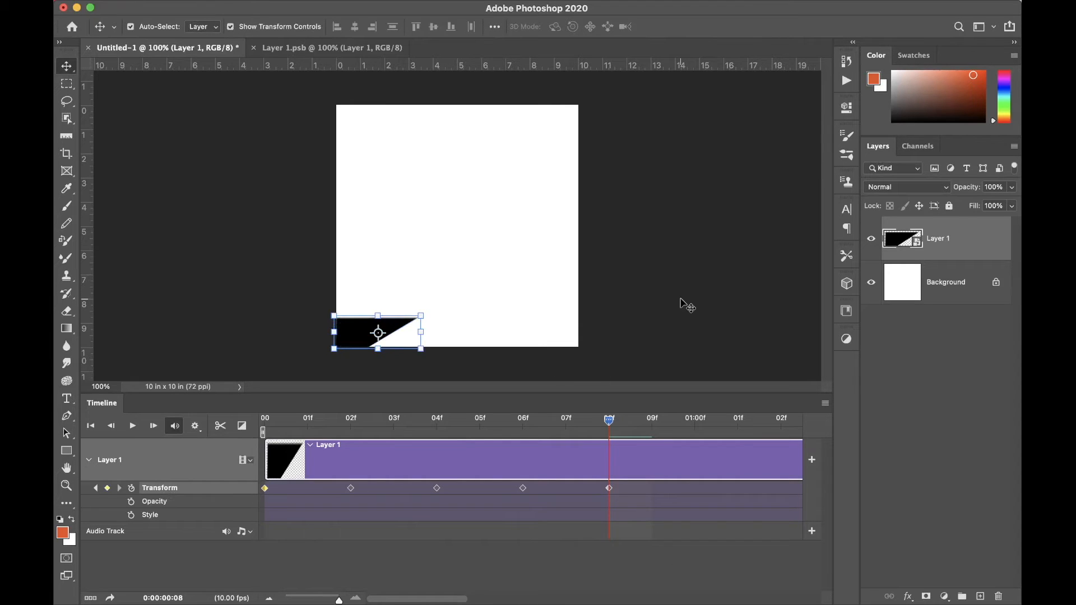
{"action": "left_click", "coordinate": [717, 286]}
- At frame 01:00f, move the distorted shape across to the canvas's lower-right corner
{"action": "left_click", "coordinate": [155, 427]}
{"action": "left_click", "coordinate": [155, 427]}
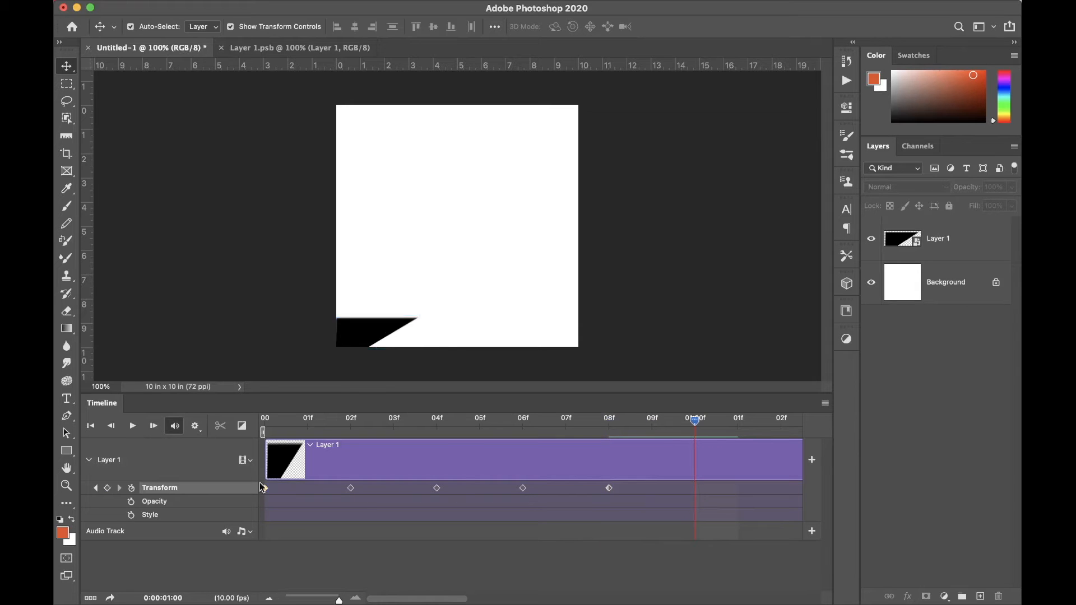
{"action": "left_click_drag", "start_coordinate": [385, 331], "coordinate": [539, 327]}
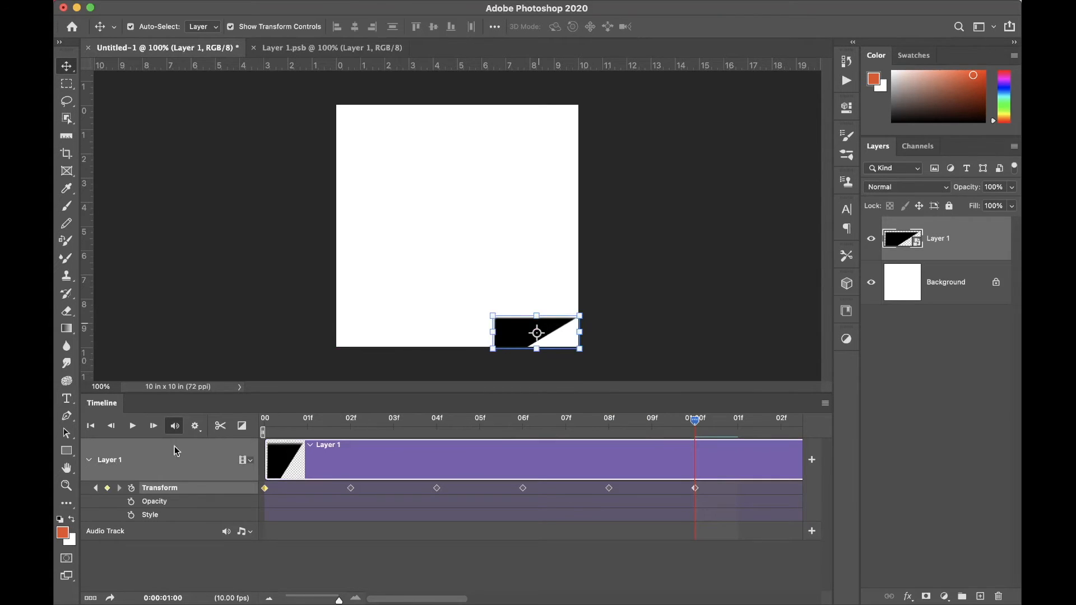
- At 01:02, move the distorted shape up along the canvas's right edge and rotate it to about -90°
{"action": "left_click", "coordinate": [133, 427]}
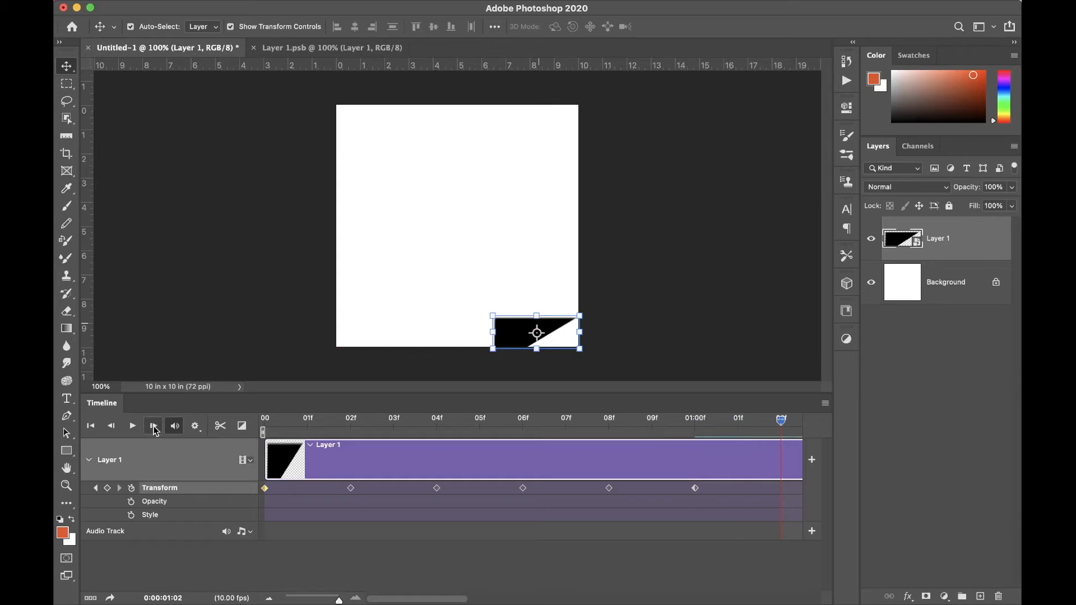
{"action": "left_click_drag", "start_coordinate": [507, 336], "coordinate": [493, 193]}
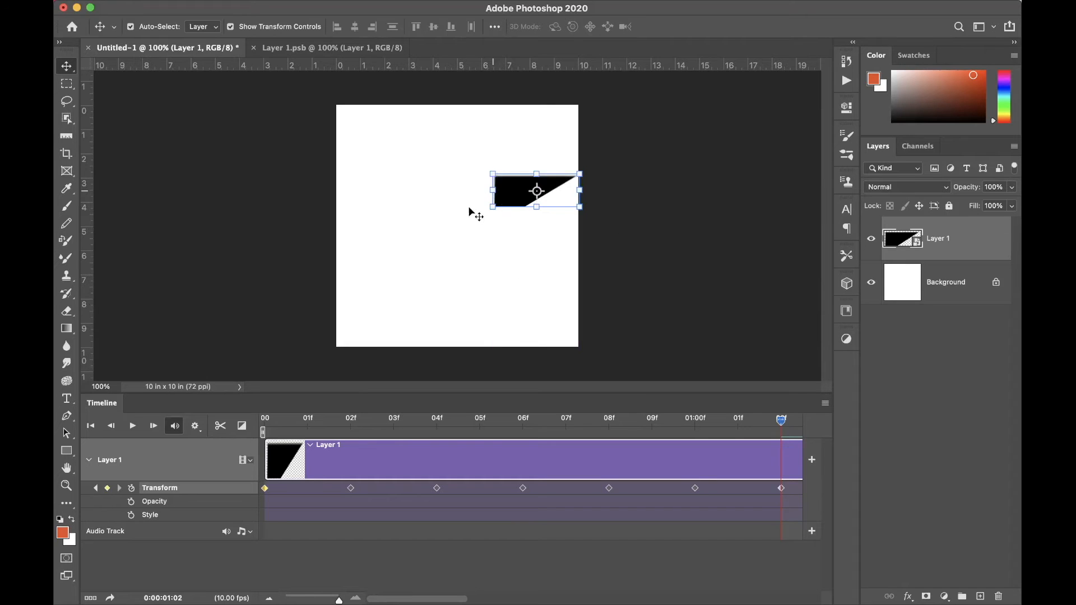
{"action": "left_click_drag", "start_coordinate": [484, 192], "coordinate": [526, 247]}
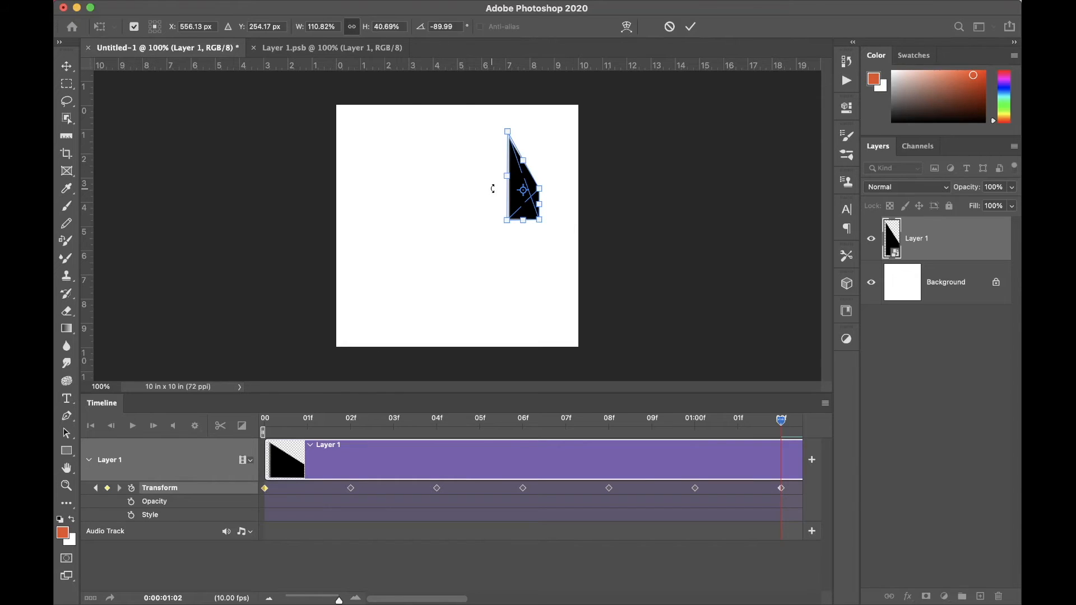
{"action": "left_click_drag", "start_coordinate": [493, 188], "coordinate": [464, 156]}
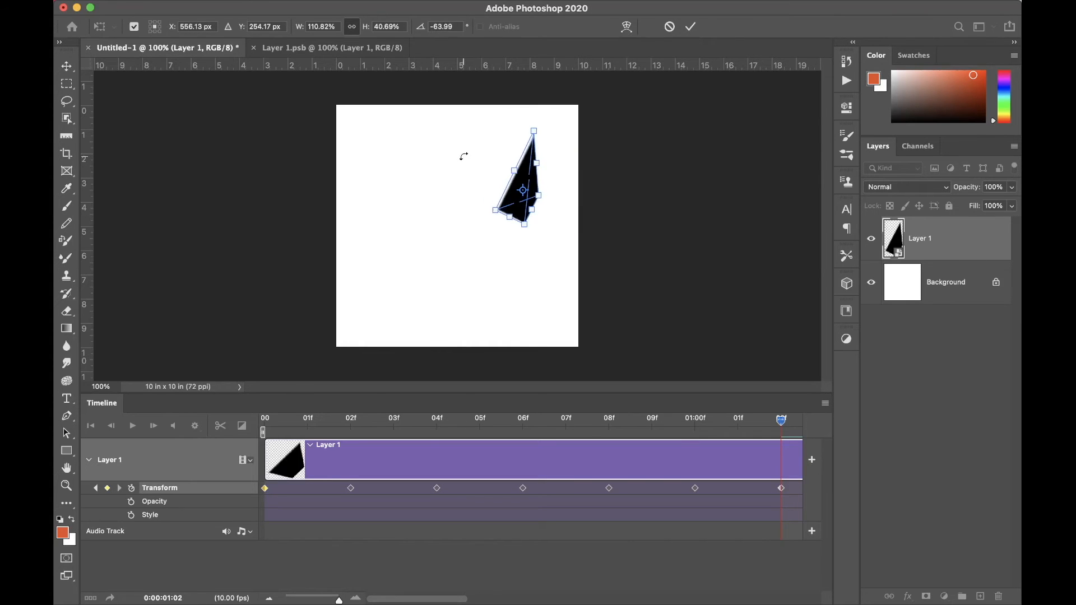
{"action": "key", "text": "super+z"}
{"action": "scroll", "coordinate": [685, 449], "scroll_direction": "right", "scroll_amount": 5}
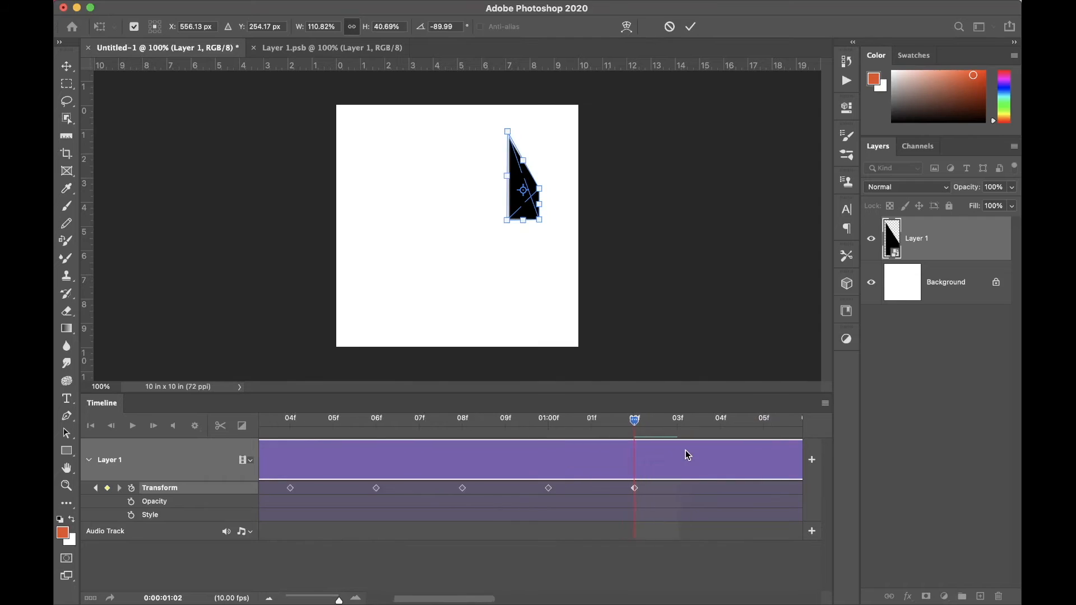
{"action": "key", "text": "Return"}
- At 01:04, distort the rotated shape into a slanted parallelogram about 39.5% wide by pulling its upper point downward
{"action": "left_click", "coordinate": [154, 427]}
{"action": "left_click", "coordinate": [154, 426]}
{"action": "key", "text": "ctrl+t"}
{"action": "left_click_drag", "start_coordinate": [507, 134], "coordinate": [509, 162]}
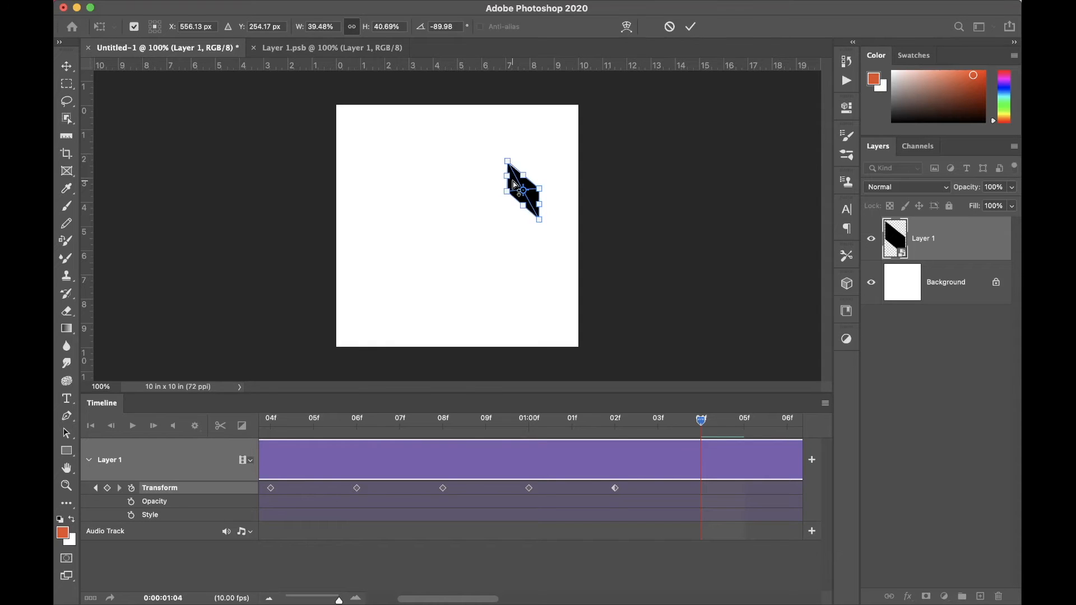
{"action": "key", "text": "Return"}
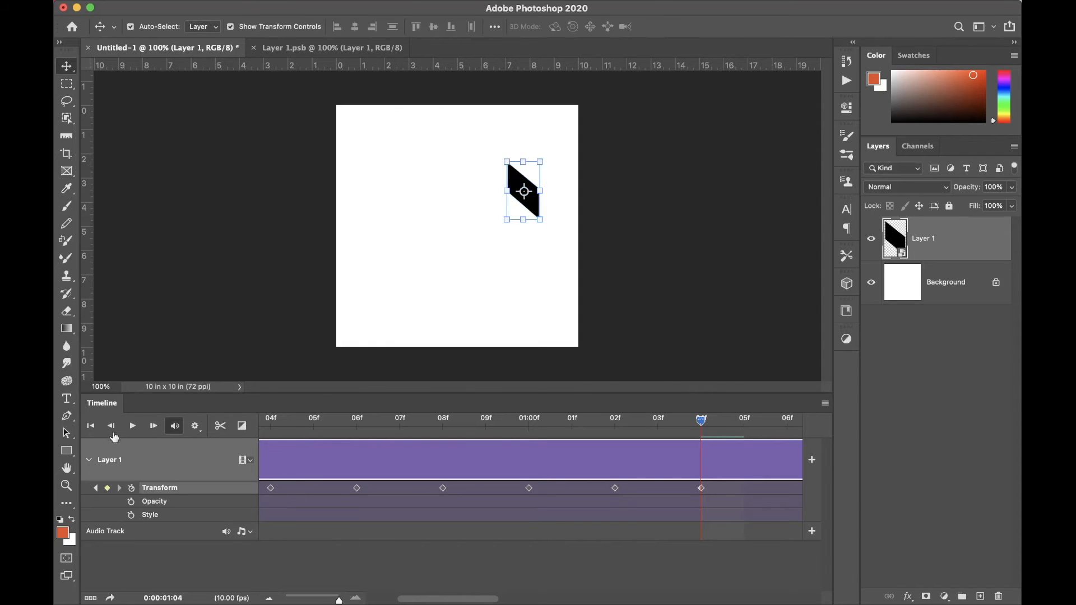
- Move the parallelogram up and right at 01:06, then partly past the canvas's top edge at 01:08
{"action": "left_click", "coordinate": [153, 426]}
{"action": "left_click", "coordinate": [153, 426]}
{"action": "left_click_drag", "start_coordinate": [534, 209], "coordinate": [551, 164]}
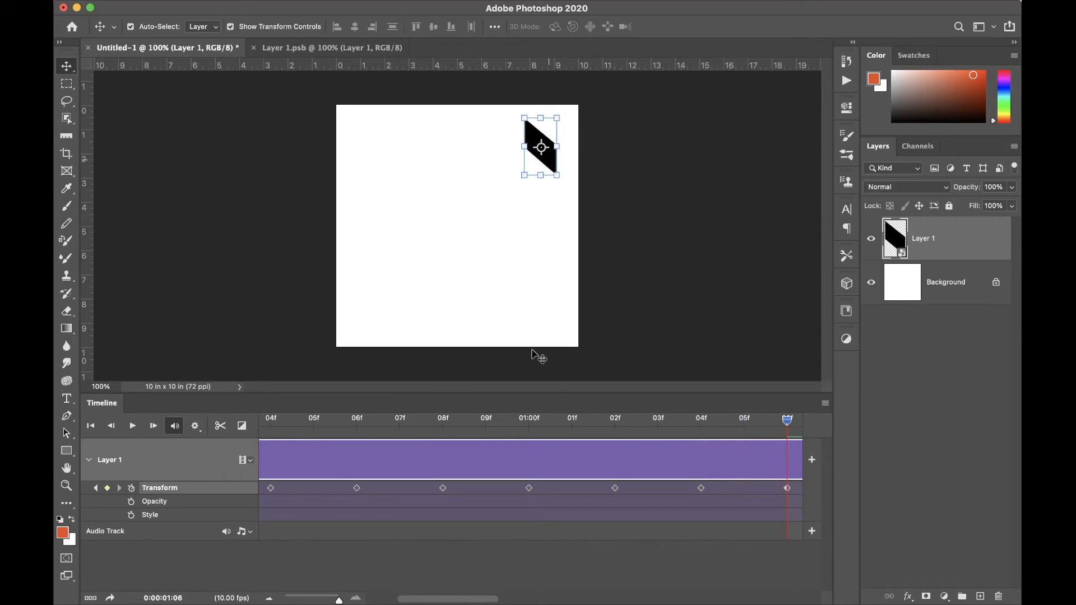
{"action": "left_click", "coordinate": [153, 426]}
{"action": "left_click", "coordinate": [153, 425]}
{"action": "left_click_drag", "start_coordinate": [534, 136], "coordinate": [534, 135]}
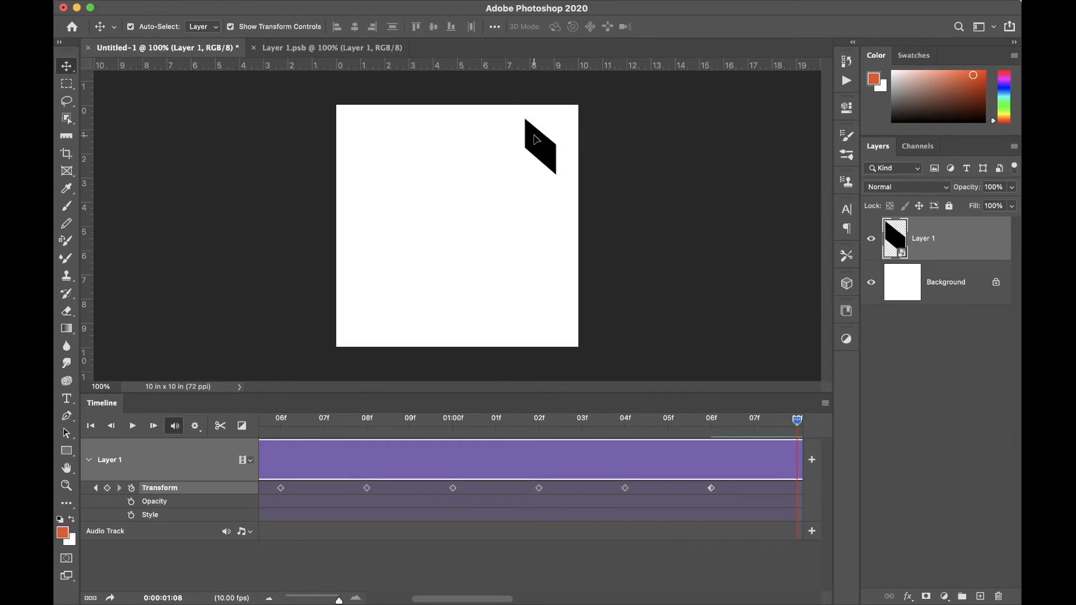
{"action": "left_click_drag", "start_coordinate": [535, 137], "coordinate": [548, 105]}
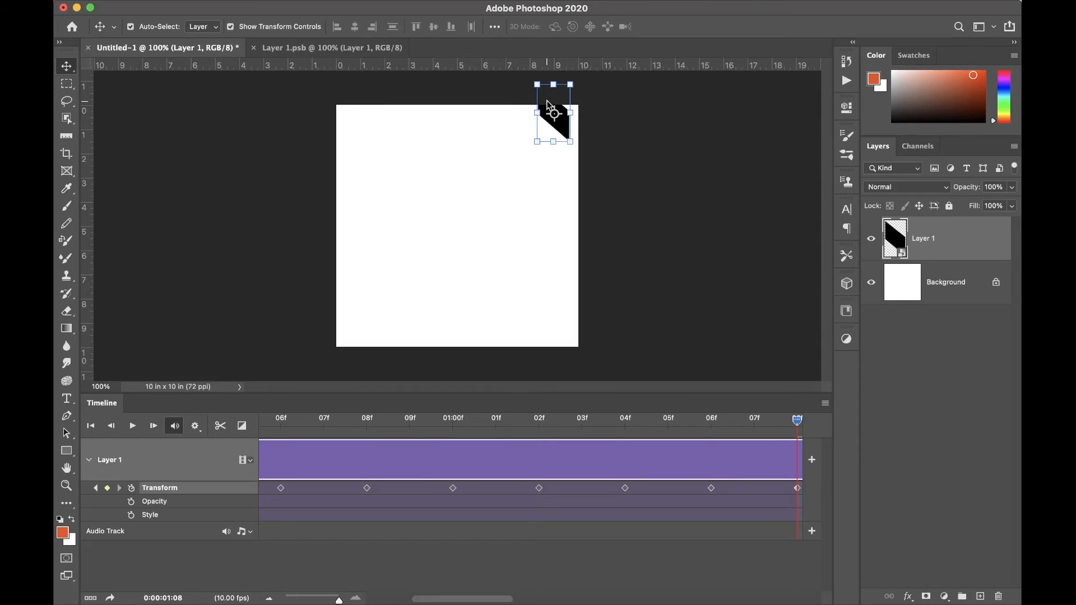
- Advance two more frames and move the parallelogram farther up and right, out past the canvas's upper-right corner
{"action": "left_click", "coordinate": [153, 427]}
{"action": "left_click", "coordinate": [153, 427]}
{"action": "left_click_drag", "start_coordinate": [568, 119], "coordinate": [589, 91]}
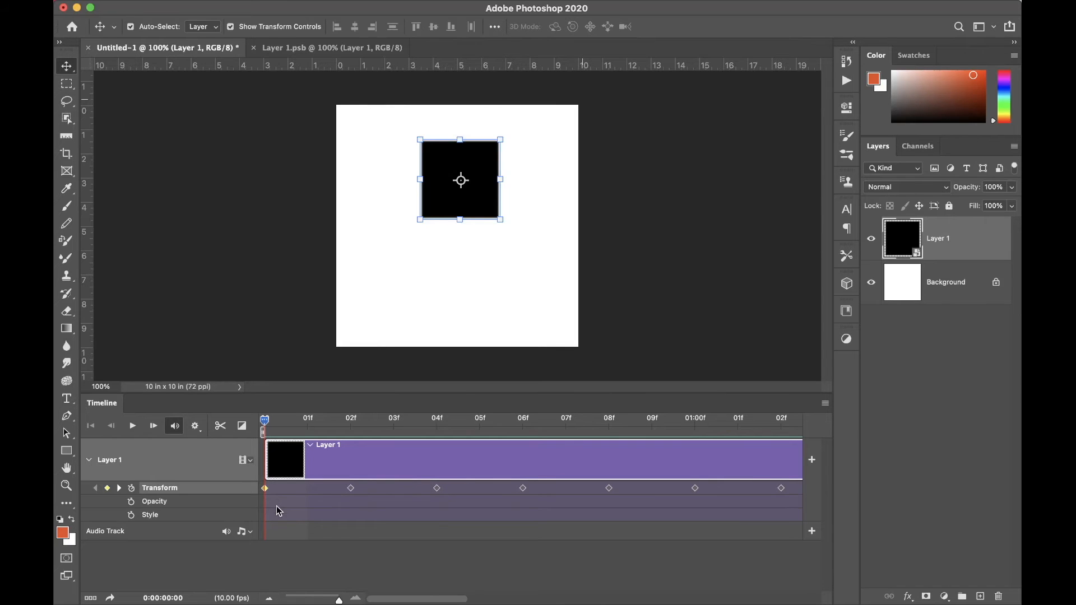
- Play the Transform animation from the first frame twice to check the square's motion
{"action": "key", "text": "space"}
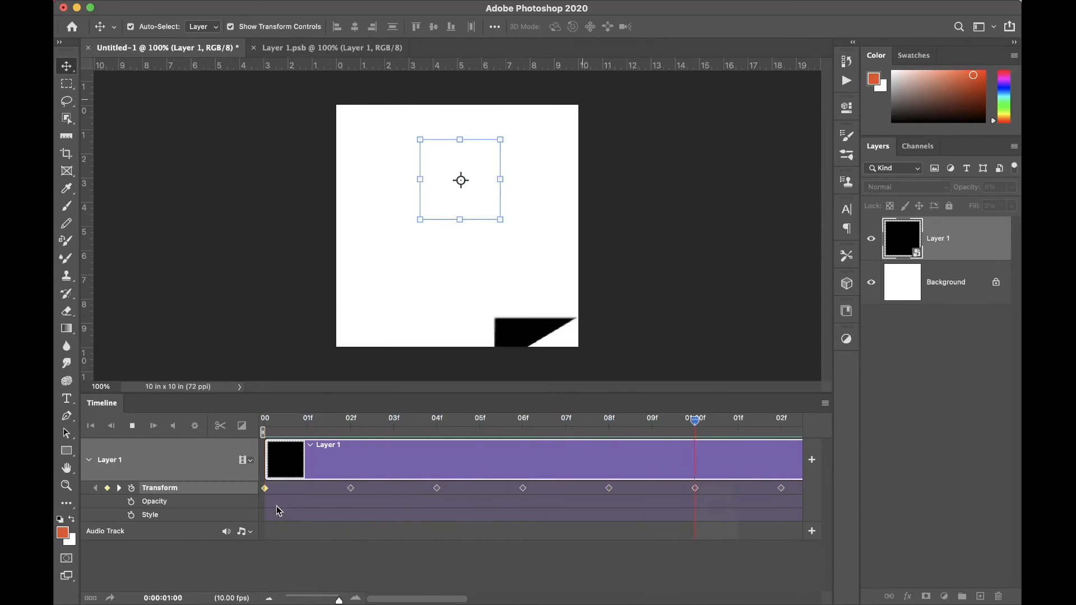
{"action": "left_click", "coordinate": [627, 317]}
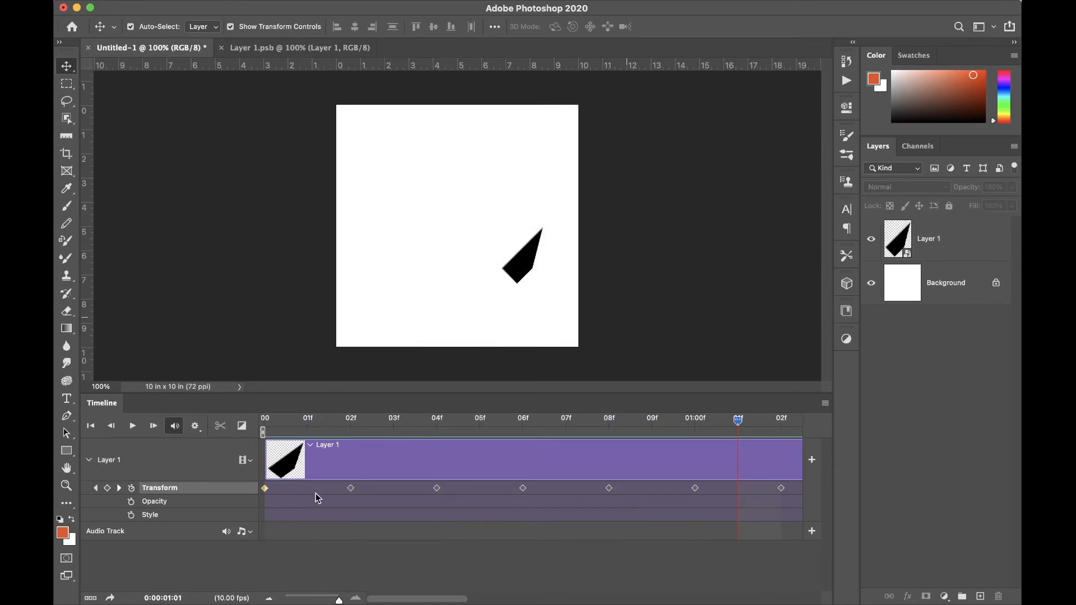
{"action": "left_click_drag", "start_coordinate": [738, 422], "coordinate": [265, 421]}
{"action": "key", "text": "space"}
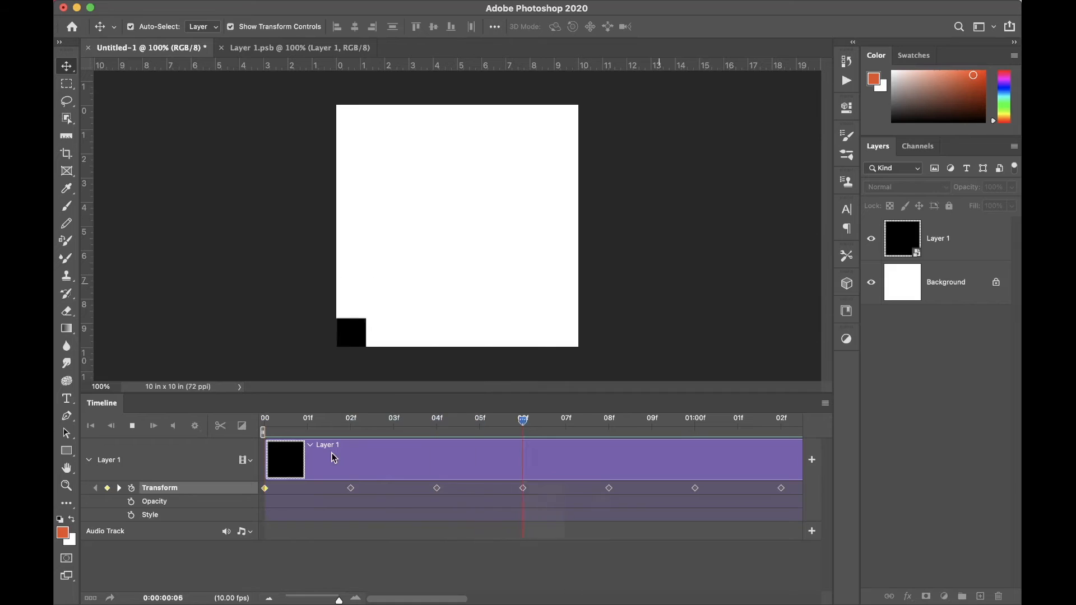
{"action": "key", "text": "space"}
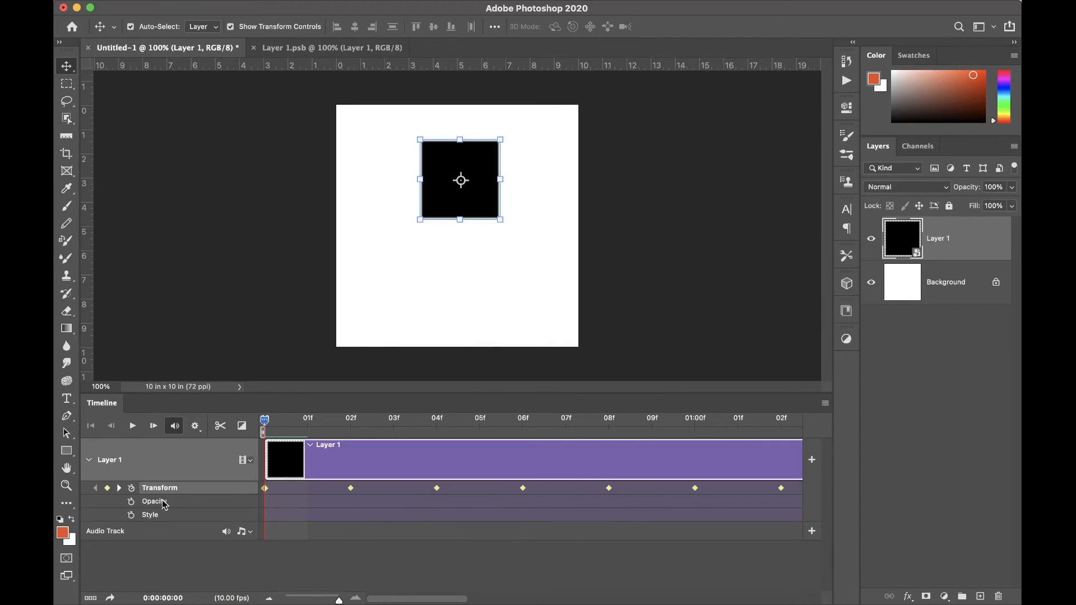
{"action": "left_click", "coordinate": [283, 331]}
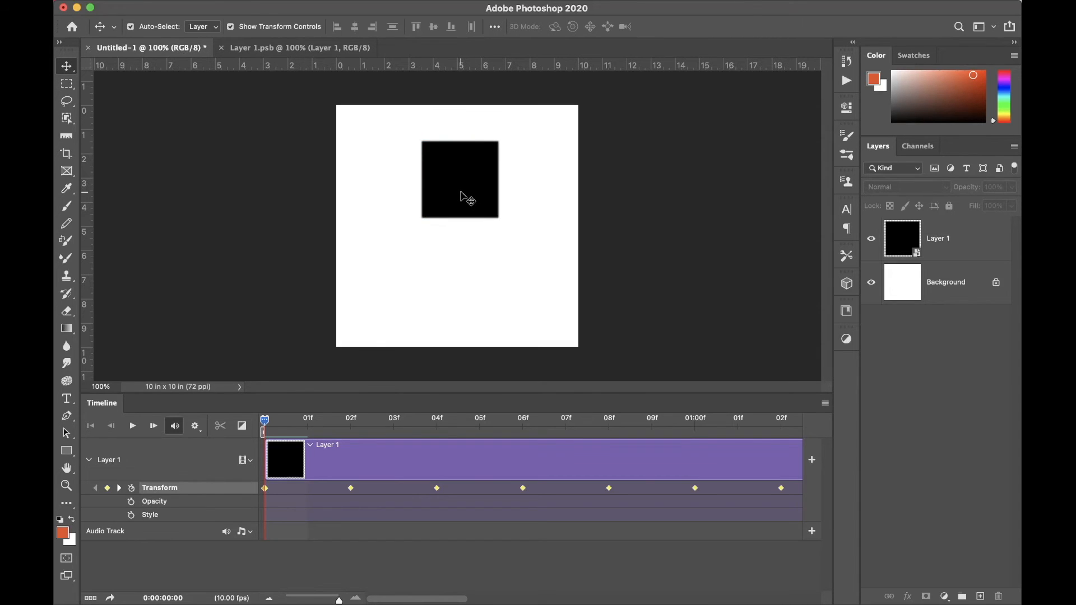
- Review the Transform keyframes up to 02:00, scrub the animation to 01:01, and return to the first frame
{"action": "scroll", "coordinate": [474, 457], "scroll_direction": "right", "scroll_amount": 5}
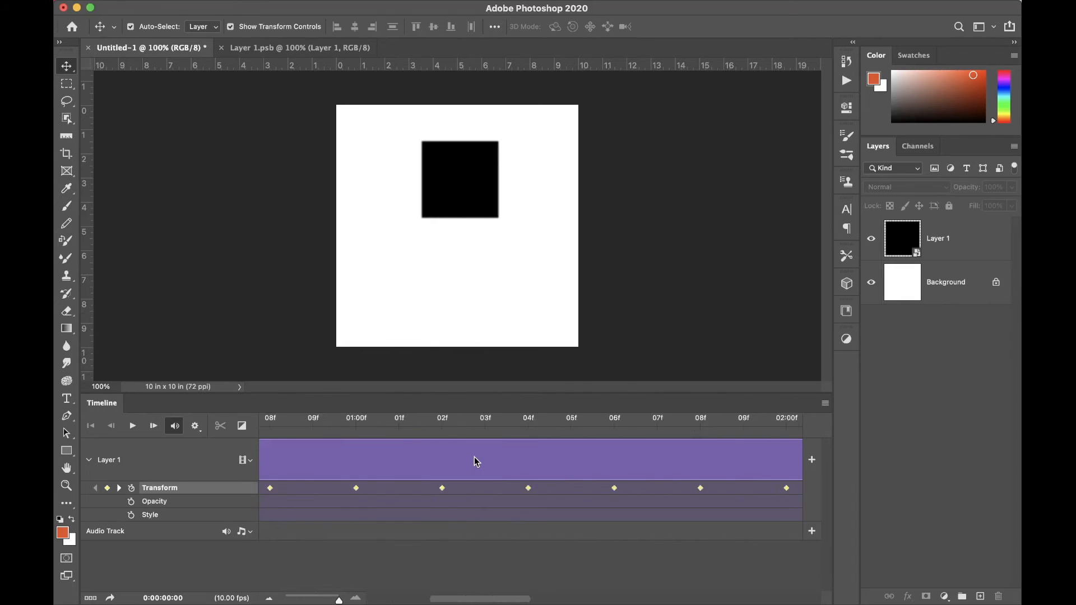
{"action": "scroll", "coordinate": [752, 478], "scroll_direction": "right", "scroll_amount": 2}
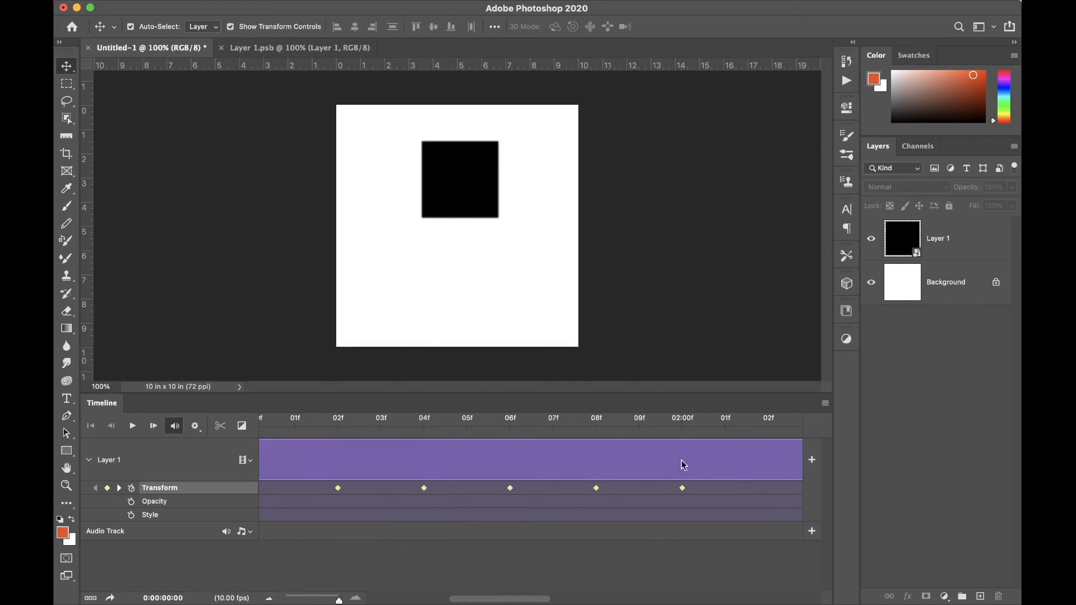
{"action": "scroll", "coordinate": [626, 481], "scroll_direction": "left", "scroll_amount": 3}
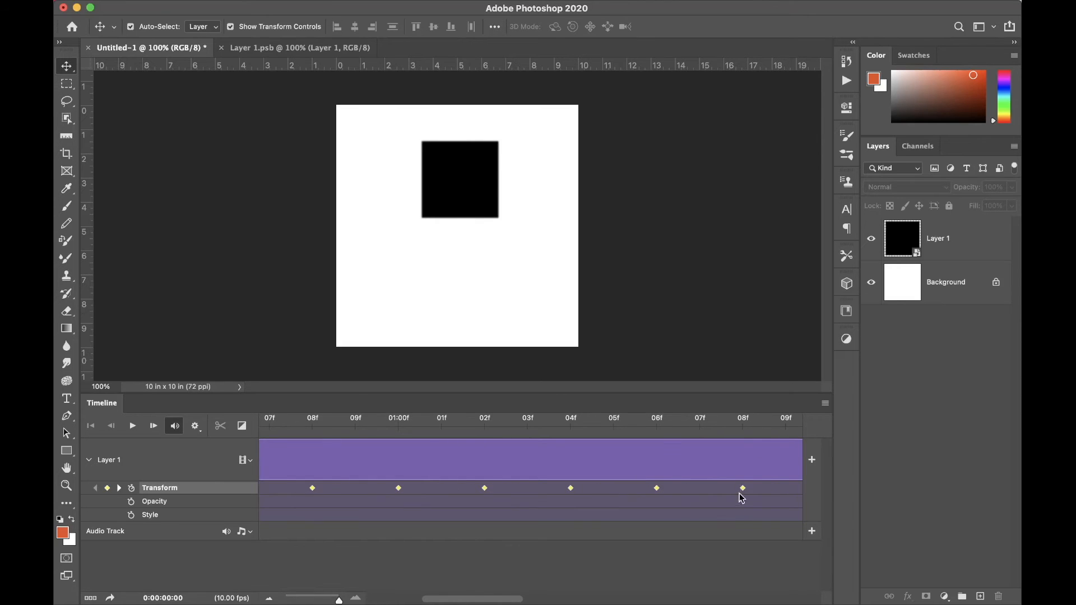
{"action": "scroll", "coordinate": [663, 444], "scroll_direction": "left", "scroll_amount": 2}
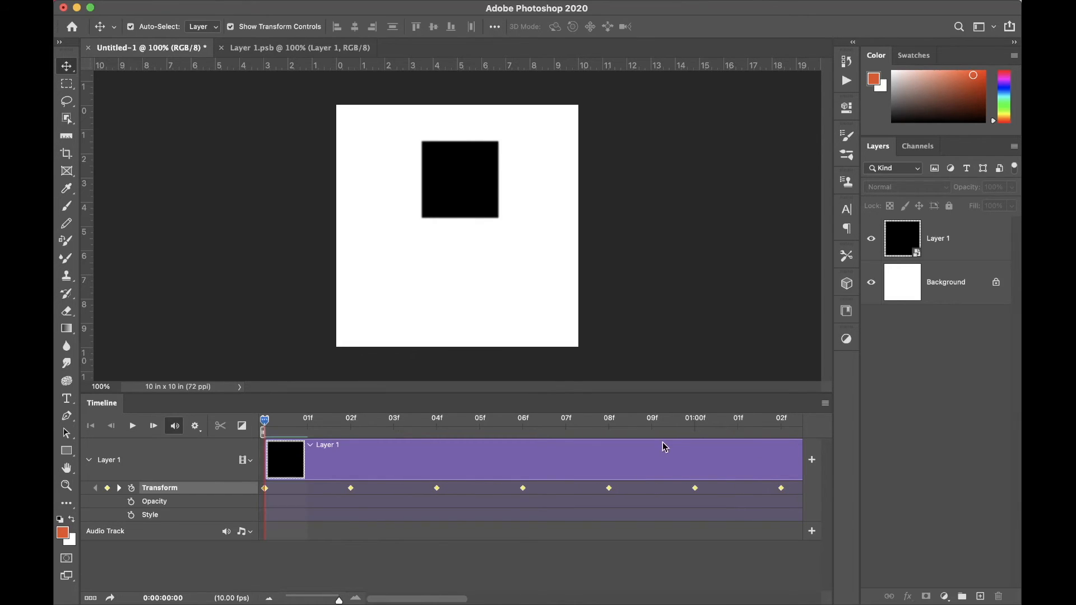
{"action": "mouse_move", "coordinate": [267, 425]}
{"action": "left_mouse_down"}
{"action": "mouse_move", "coordinate": [434, 422]}
{"action": "mouse_move", "coordinate": [255, 412]}
{"action": "left_mouse_up"}
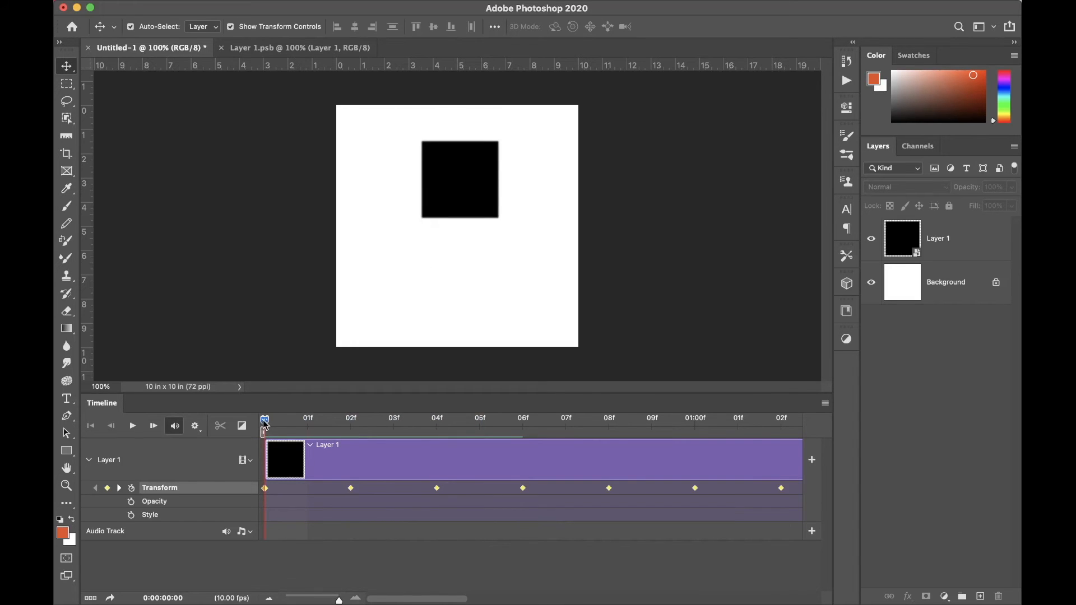
{"action": "left_click_drag", "start_coordinate": [265, 424], "coordinate": [729, 437]}
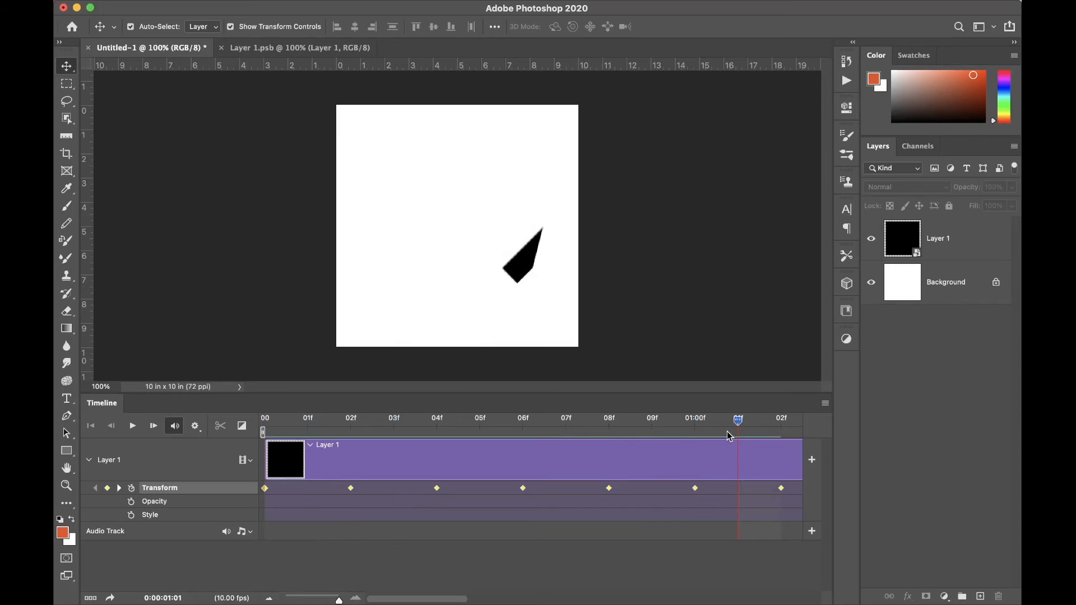
{"action": "left_click_drag", "start_coordinate": [730, 436], "coordinate": [230, 421]}
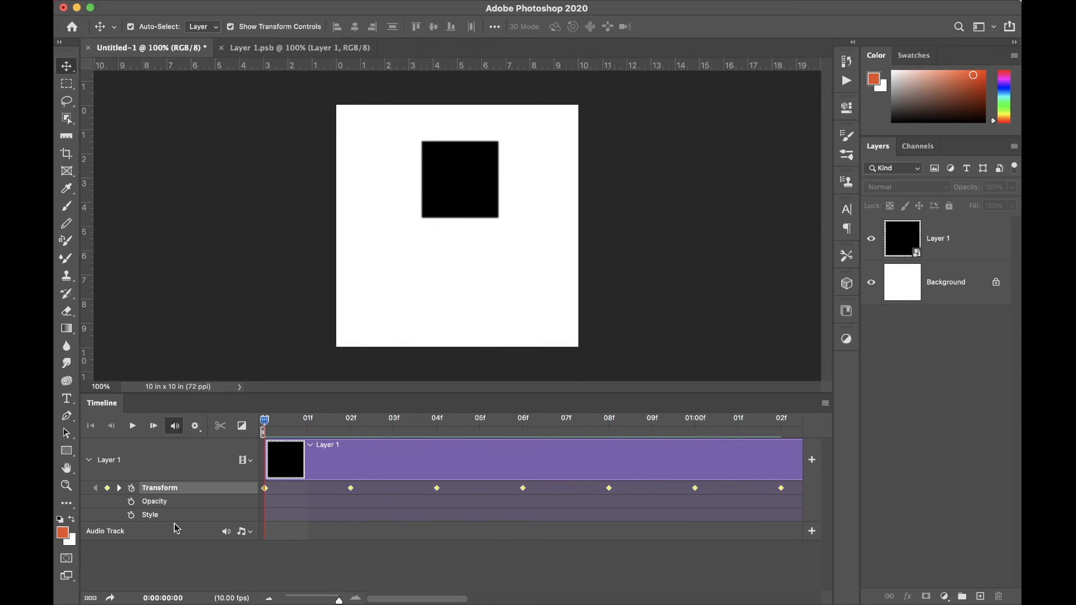
- Enable Opacity keyframing for Layer 1 at the first frame and set its opacity to 10% at 02:00
{"action": "left_click", "coordinate": [131, 501]}
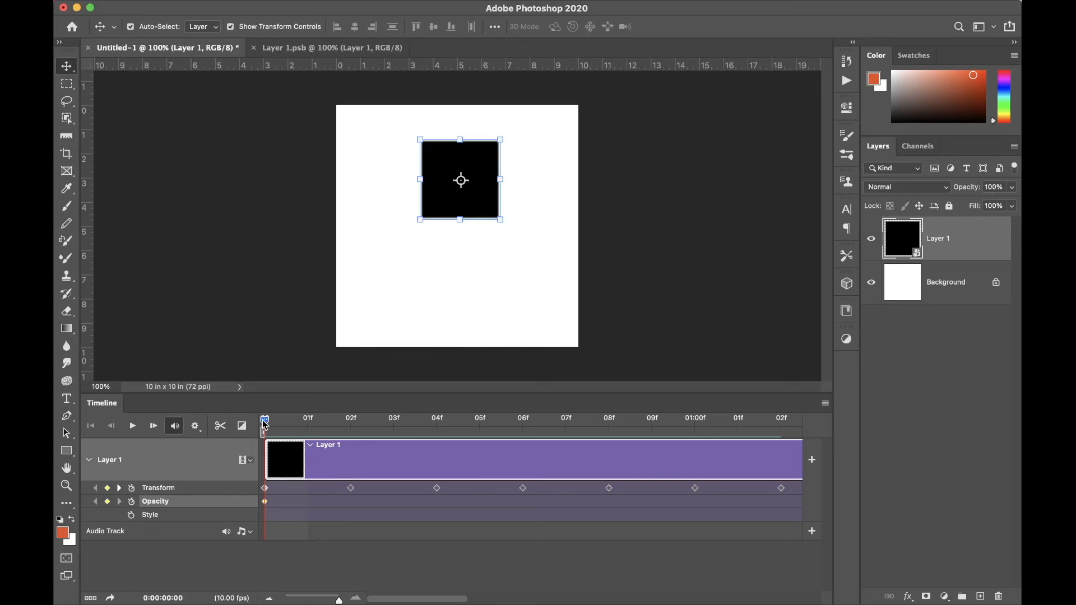
{"action": "left_click_drag", "start_coordinate": [265, 424], "coordinate": [456, 443]}
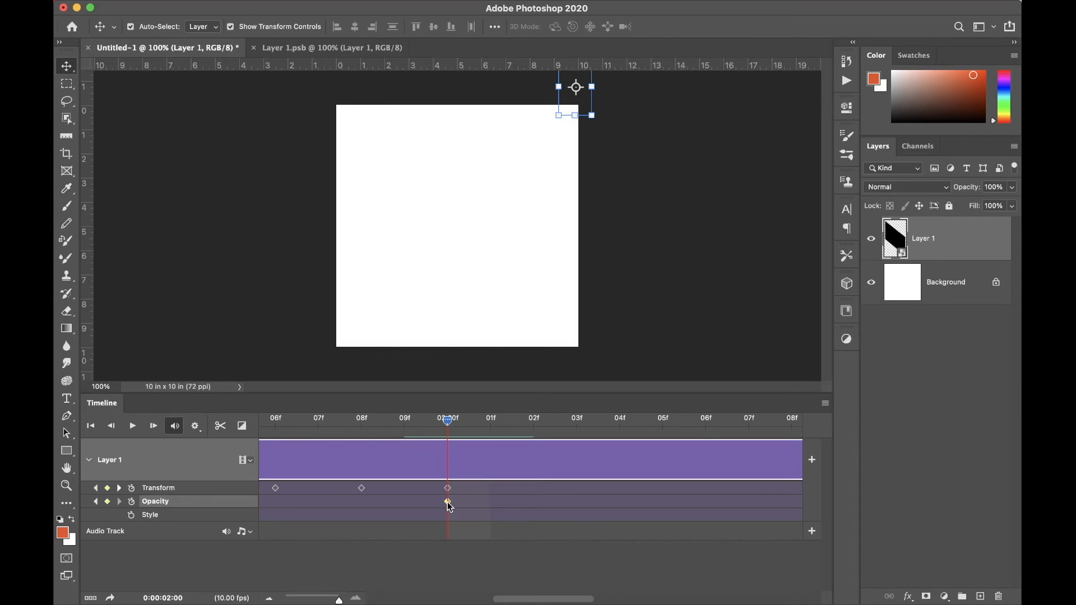
{"action": "left_click", "coordinate": [997, 187]}
{"action": "type", "text": "10"}
{"action": "key", "text": "Return"}
- Preview Layer 1's opacity fade by playing the animation and checking the opacity at 01:09, between the two Opacity keyframes
{"action": "key", "text": "space"}
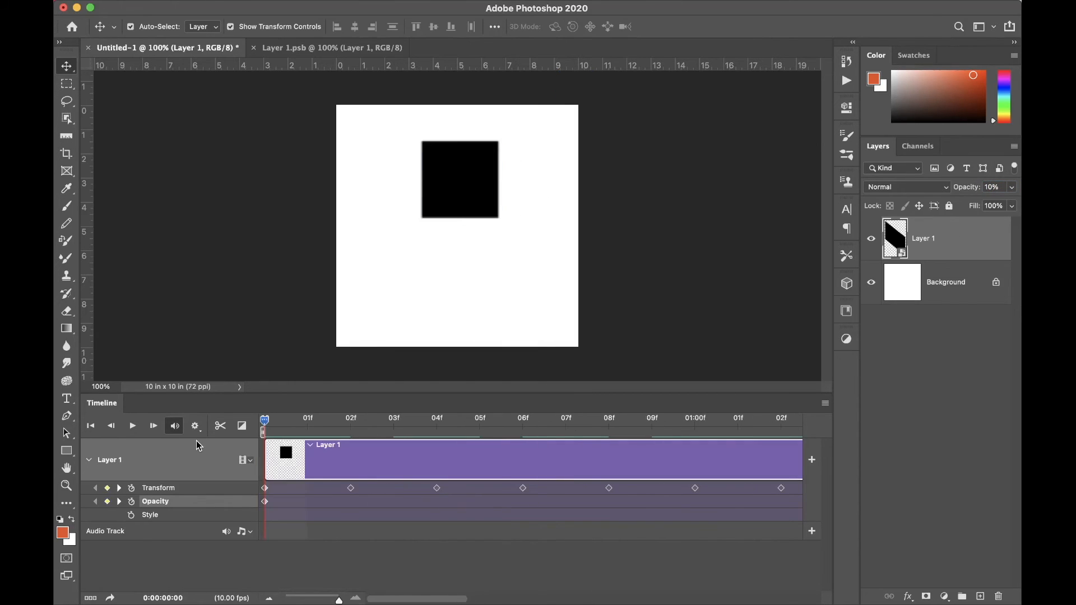
{"action": "key", "text": "space"}
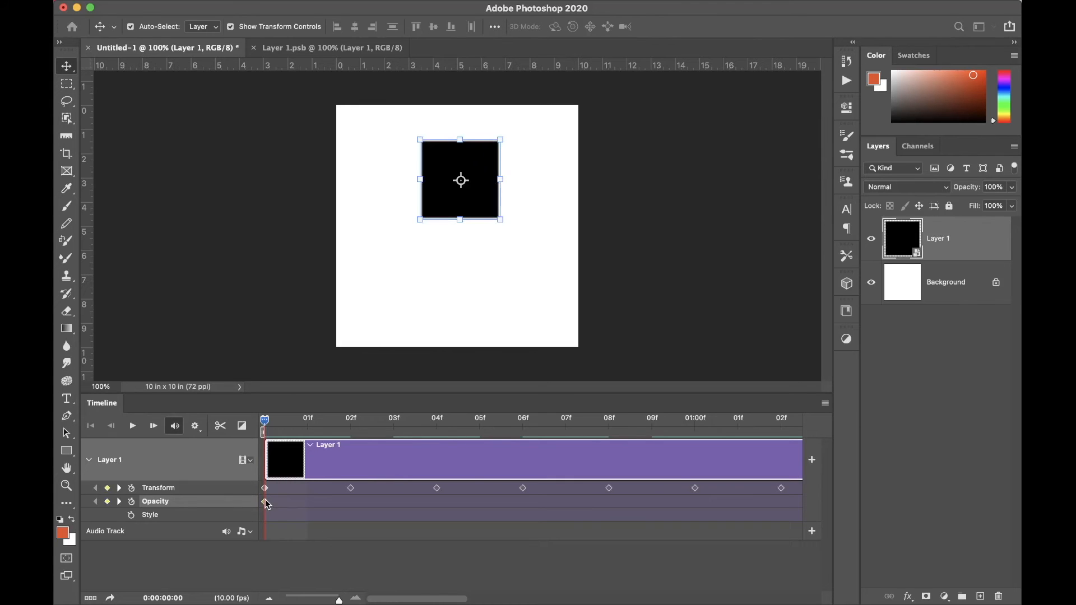
{"action": "key", "text": "space"}
{"action": "left_click", "coordinate": [649, 419]}
{"action": "left_click", "coordinate": [691, 501]}
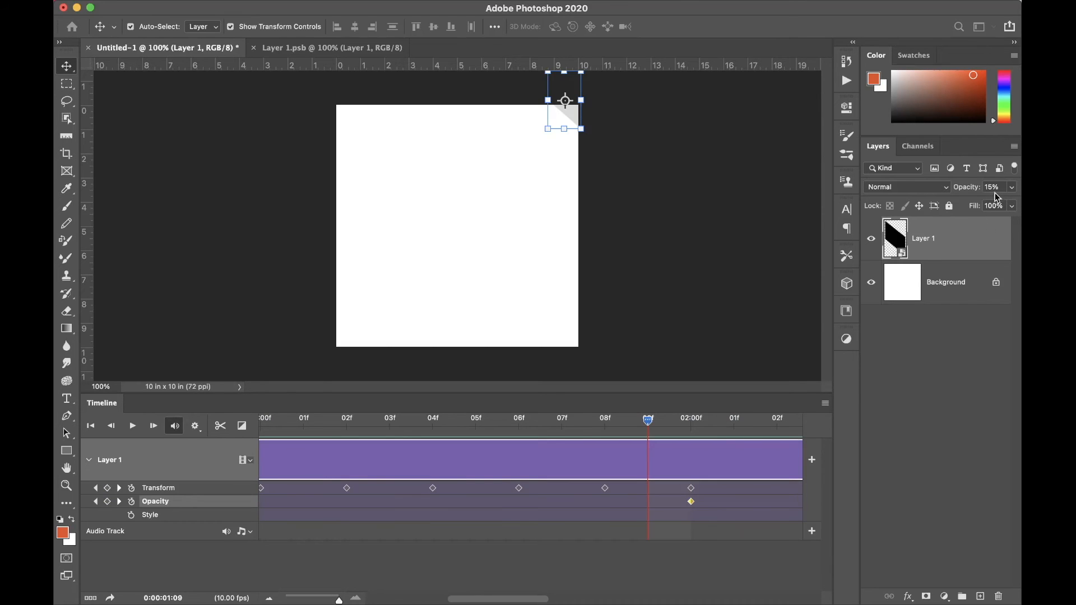
{"action": "left_click_drag", "start_coordinate": [648, 420], "coordinate": [210, 515]}
{"action": "mouse_move", "coordinate": [265, 421]}
{"action": "left_mouse_down"}
{"action": "mouse_move", "coordinate": [449, 413]}
{"action": "mouse_move", "coordinate": [282, 425]}
{"action": "left_mouse_up"}
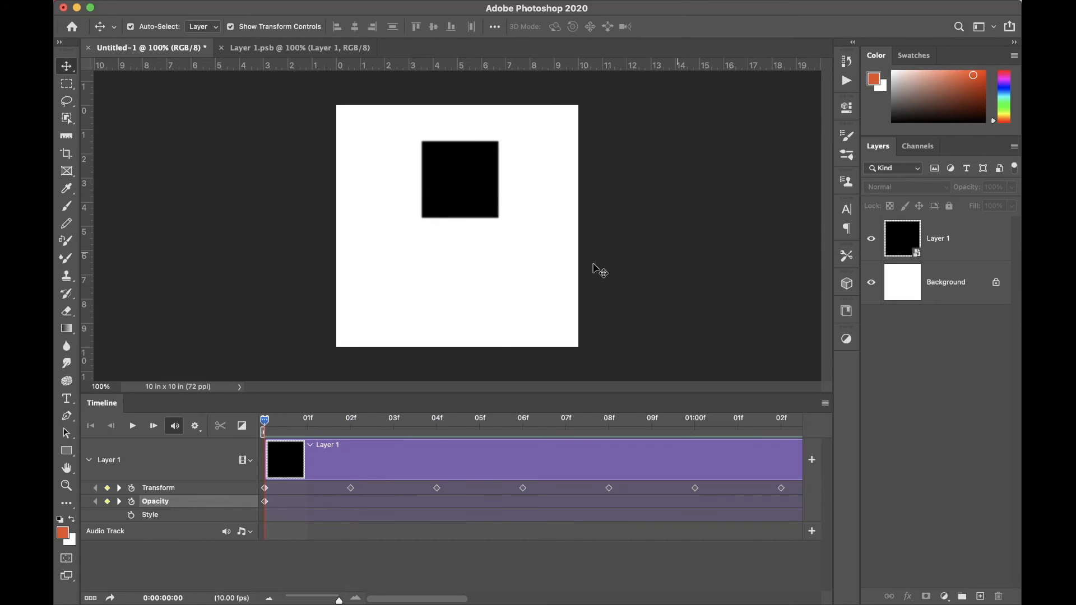
{"action": "key", "text": "space"}
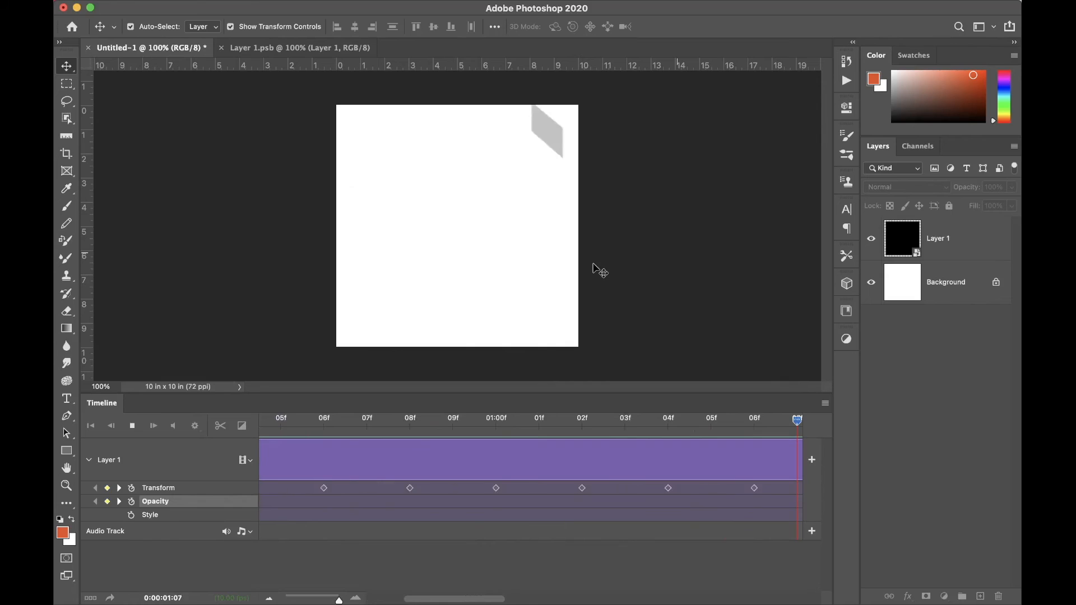
{"action": "key", "text": "space"}
{"action": "scroll", "coordinate": [541, 444], "scroll_direction": "left", "scroll_amount": 10}
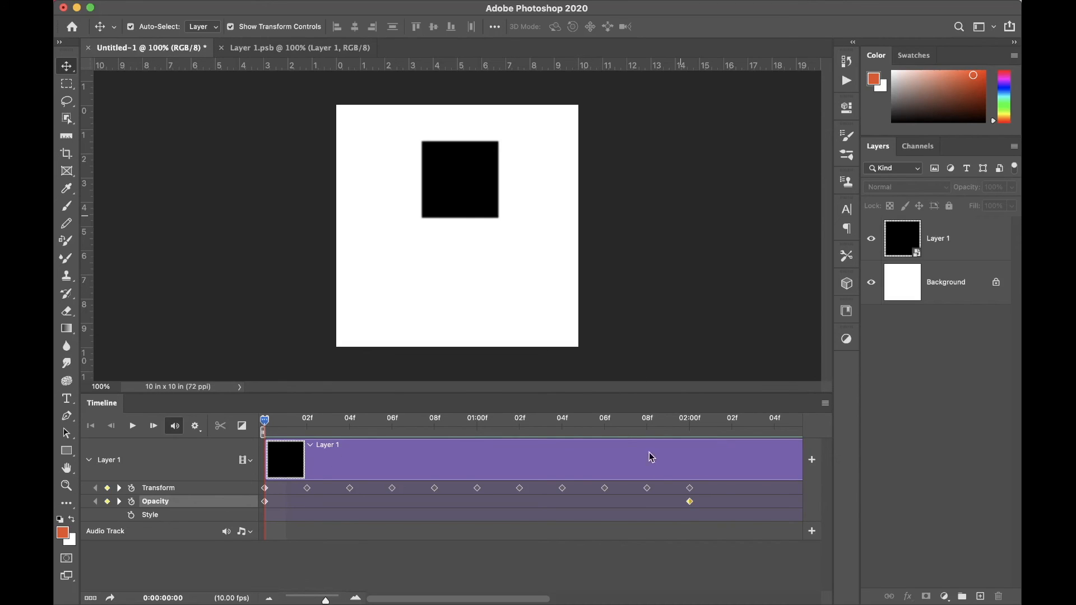
- Trim the end of the Layer 1 clip to about 02:01, one frame past the final Transform and Opacity keyframes
{"action": "scroll", "coordinate": [705, 451], "scroll_direction": "right", "scroll_amount": 2}
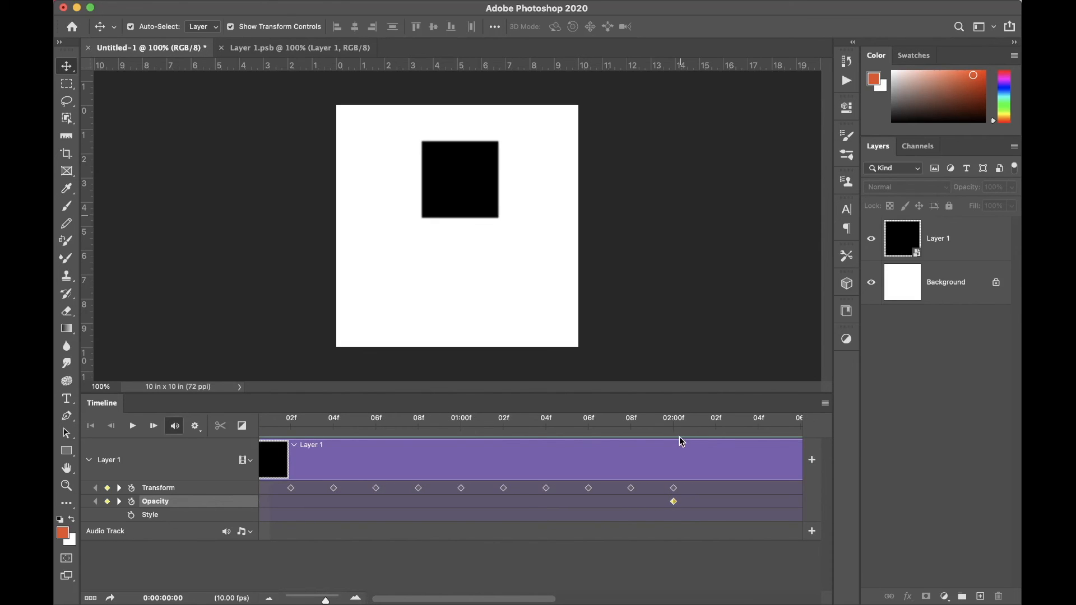
{"action": "left_click", "coordinate": [681, 443]}
{"action": "scroll", "coordinate": [616, 448], "scroll_direction": "right", "scroll_amount": 15}
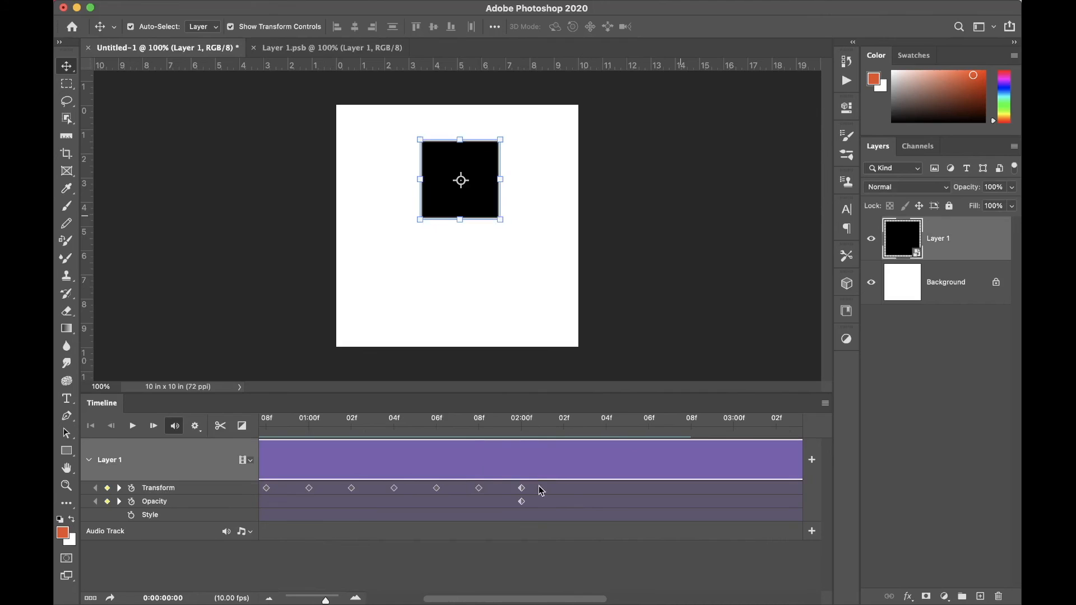
{"action": "scroll", "coordinate": [660, 433], "scroll_direction": "right", "scroll_amount": 20}
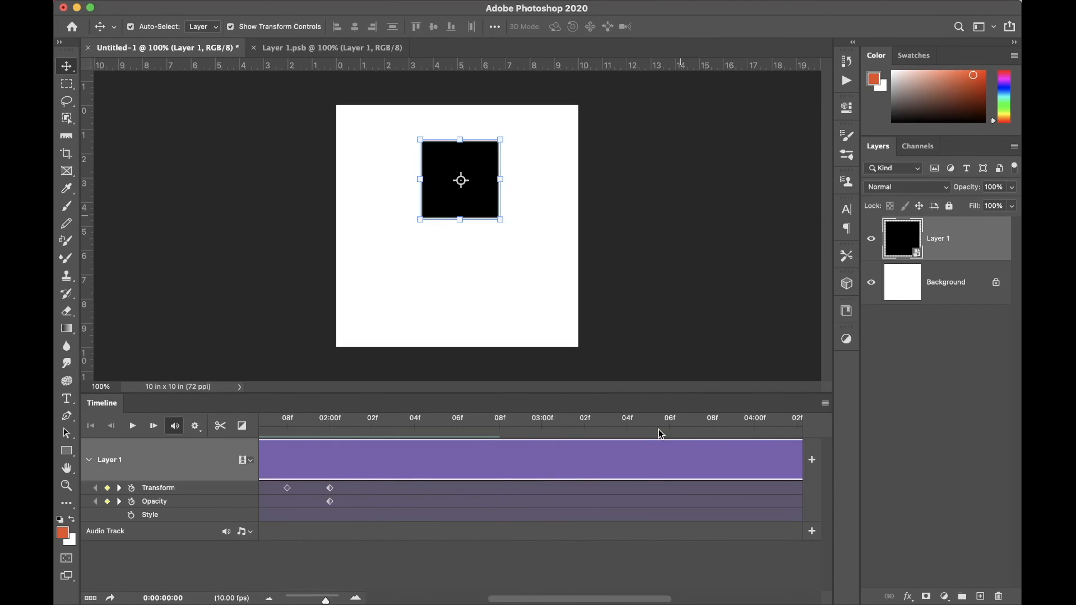
{"action": "scroll", "coordinate": [660, 433], "scroll_direction": "right", "scroll_amount": 20}
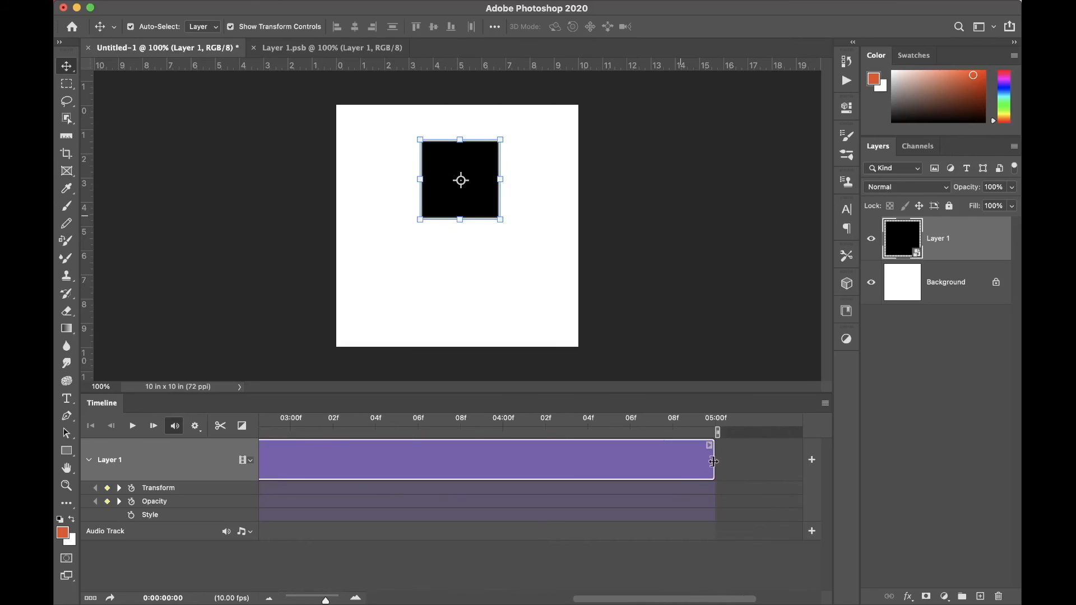
{"action": "left_click_drag", "start_coordinate": [713, 461], "coordinate": [445, 467]}
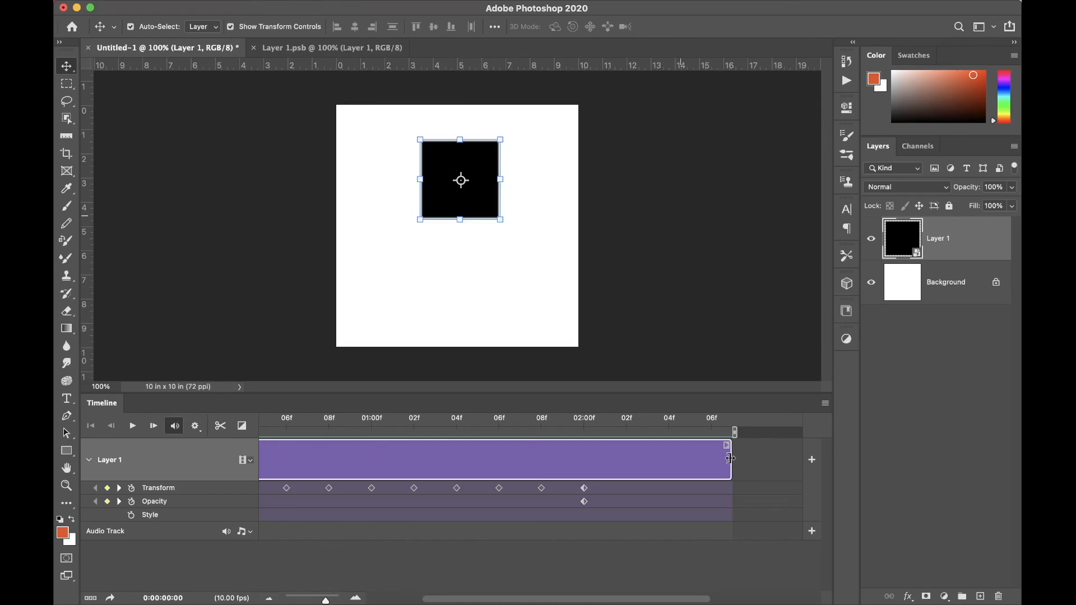
{"action": "left_click_drag", "start_coordinate": [730, 459], "coordinate": [598, 471]}
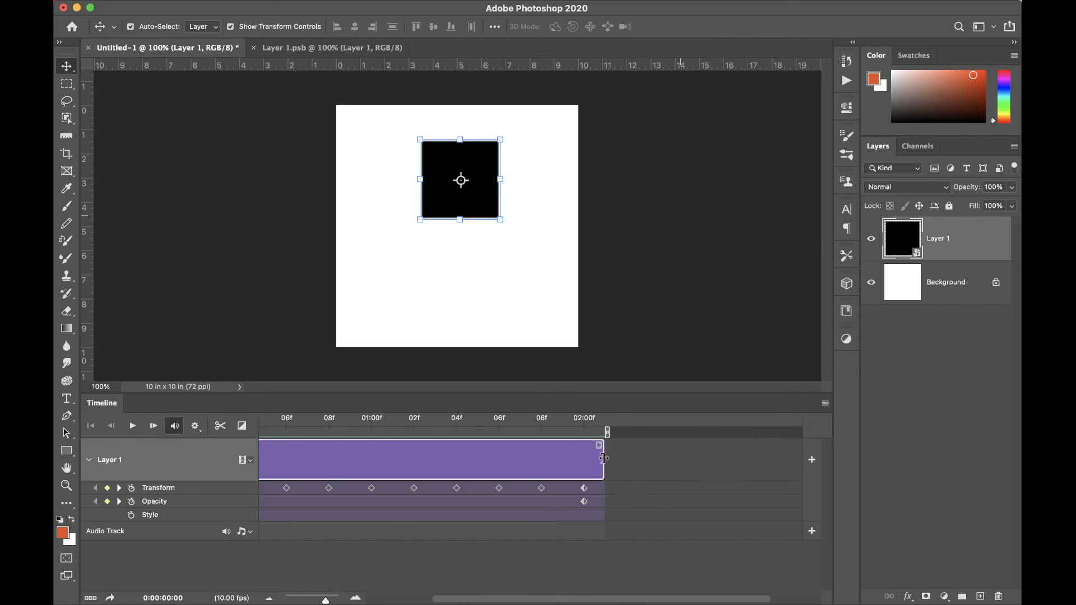
{"action": "left_click_drag", "start_coordinate": [603, 458], "coordinate": [772, 449]}
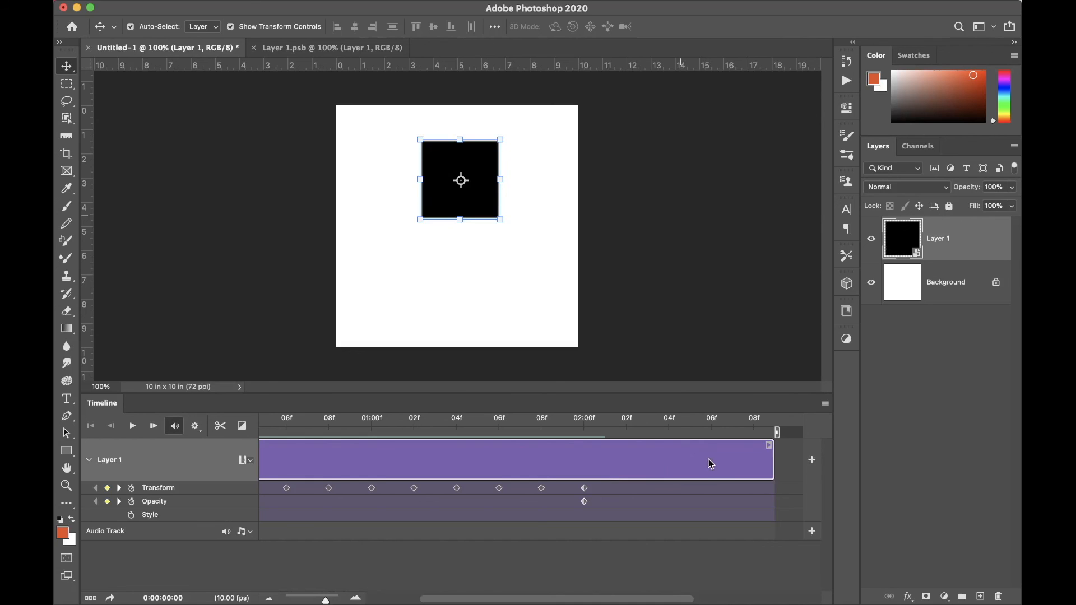
{"action": "left_click_drag", "start_coordinate": [773, 460], "coordinate": [649, 463]}
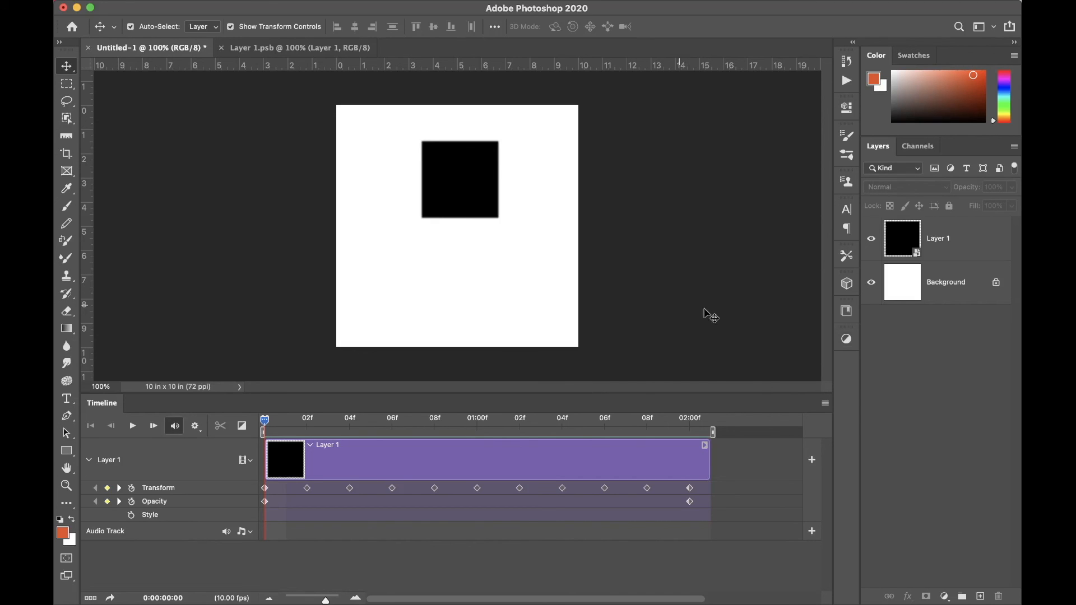
- Select the Background layer and set the foreground color to a slightly darker orange
{"action": "left_click", "coordinate": [907, 280]}
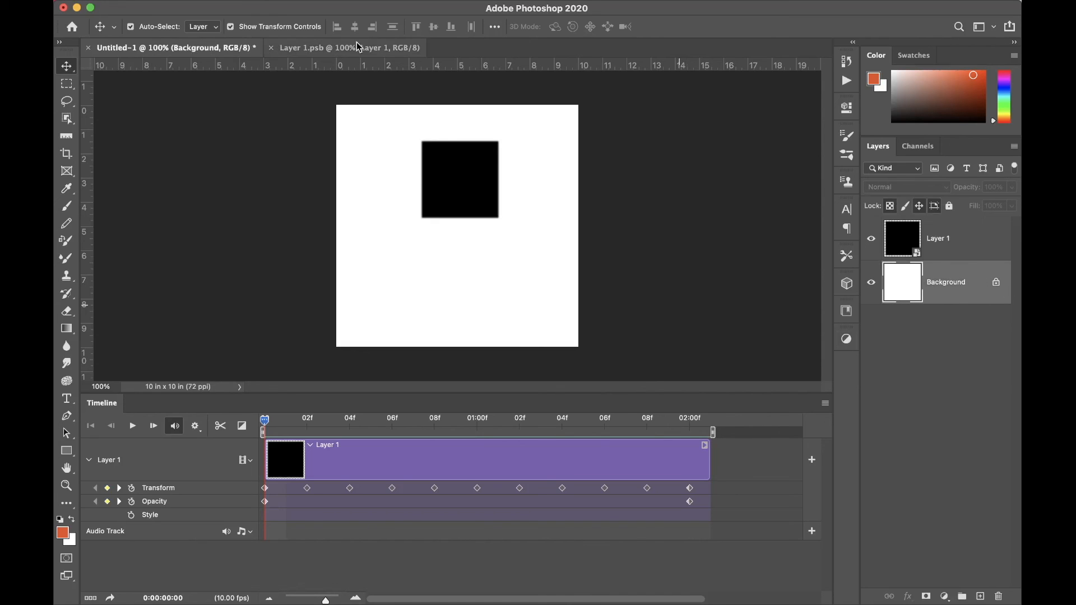
{"action": "left_click", "coordinate": [63, 537]}
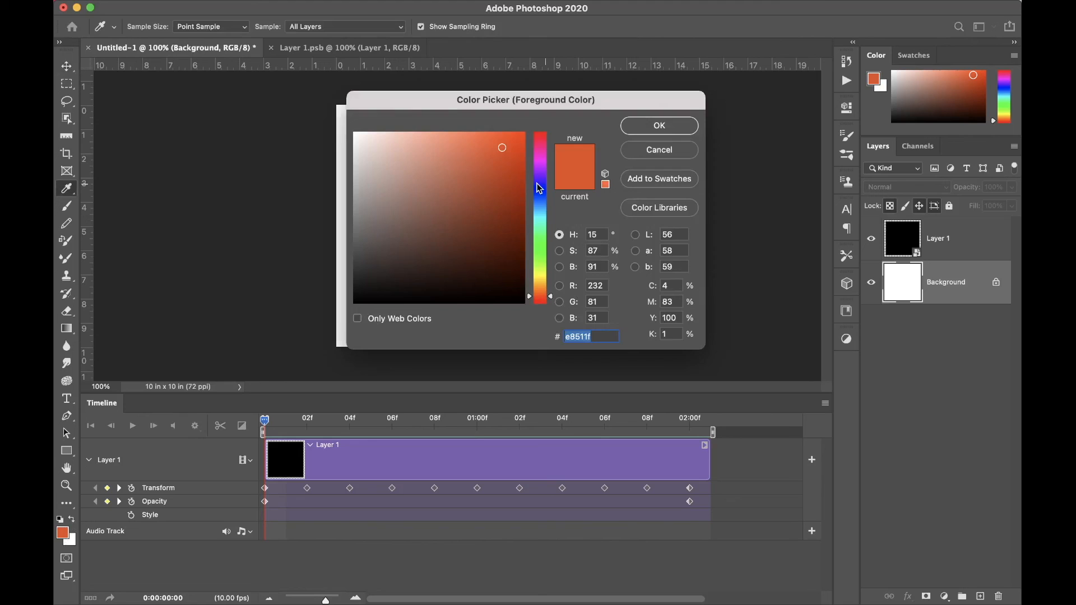
{"action": "left_click", "coordinate": [495, 159]}
{"action": "left_click", "coordinate": [648, 124]}
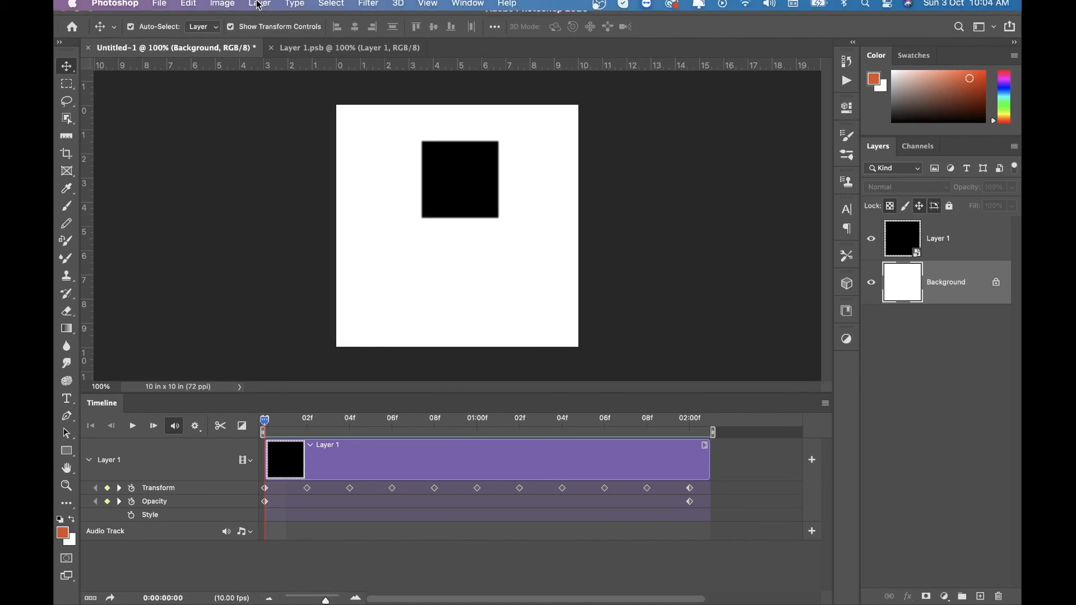
- Fill the Background layer with the foreground color in Normal mode at 100% opacity, and switch to the Rectangular Marquee tool
{"action": "left_click", "coordinate": [189, 9]}
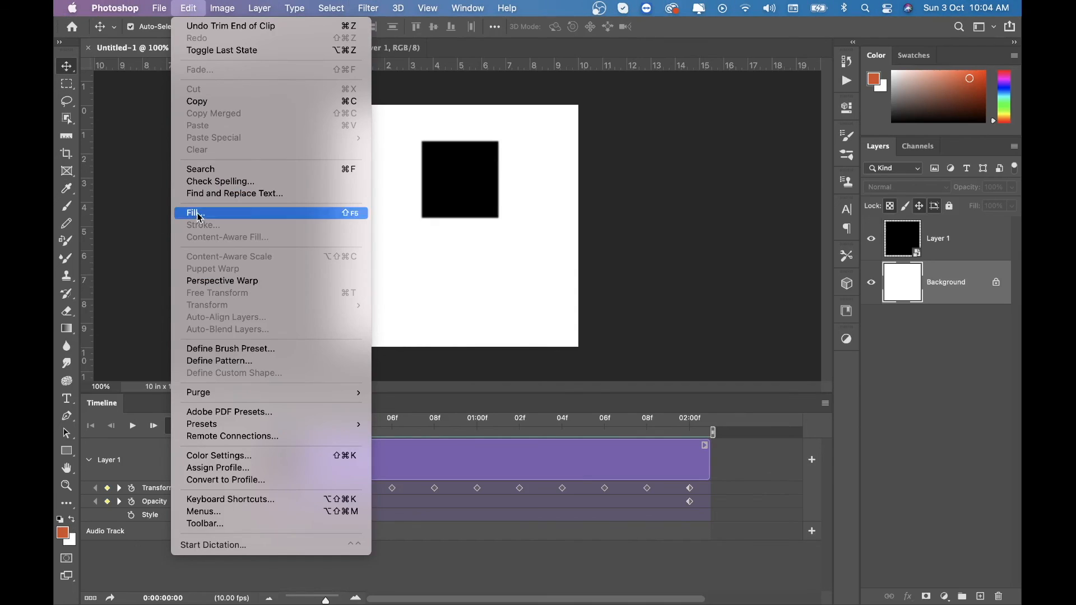
{"action": "left_click", "coordinate": [305, 212]}
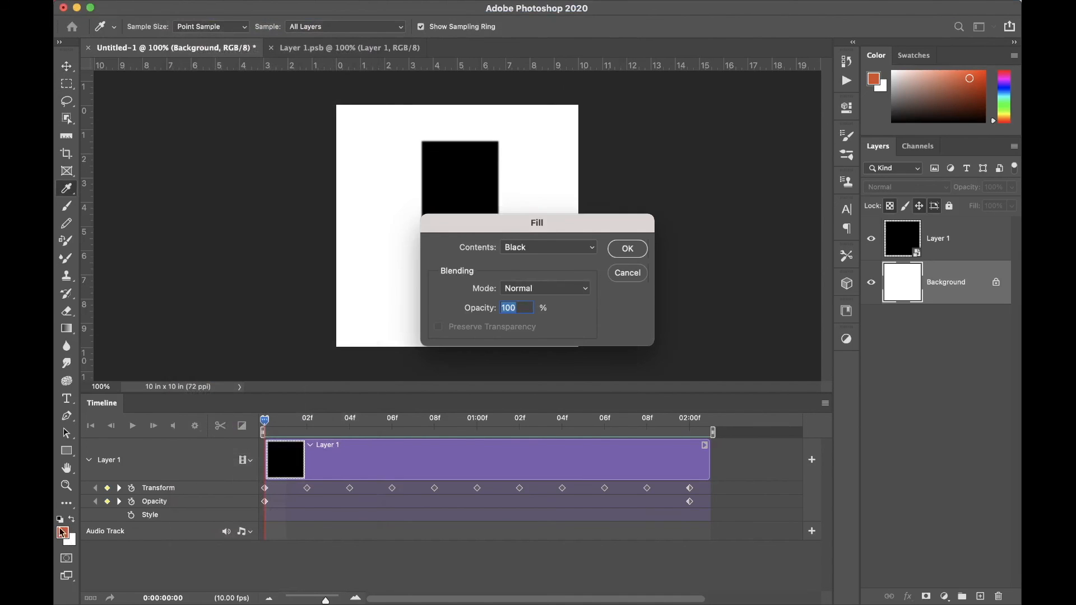
{"action": "left_click", "coordinate": [568, 253]}
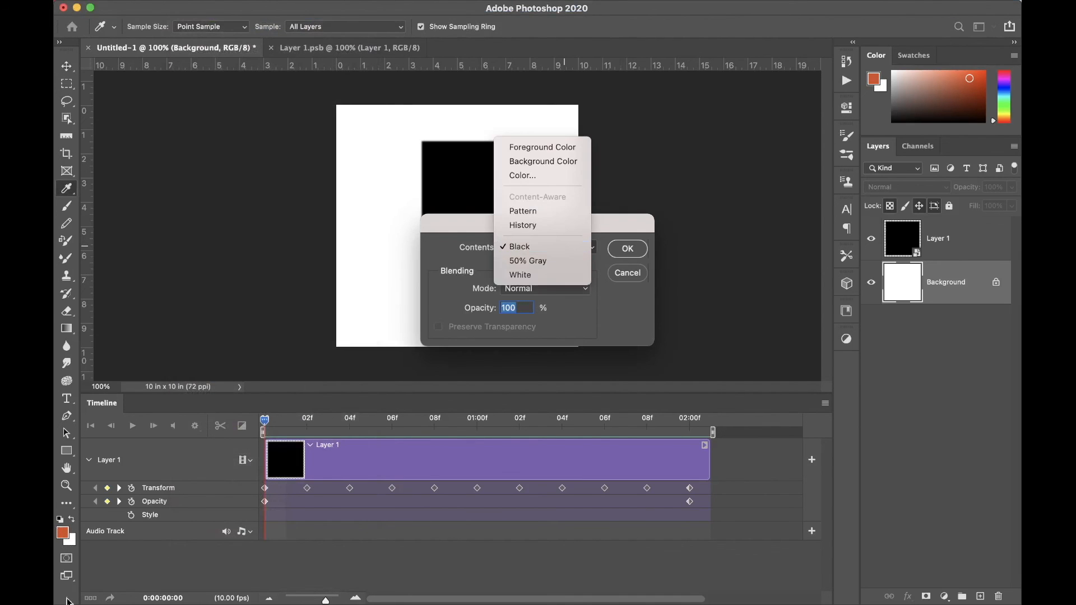
{"action": "left_click", "coordinate": [537, 149]}
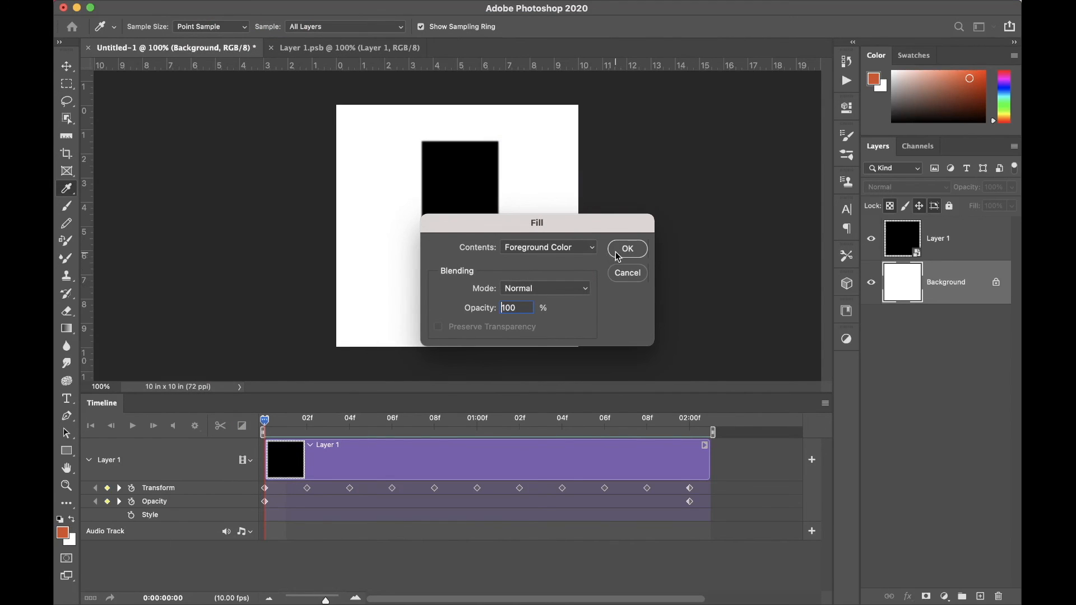
{"action": "left_click", "coordinate": [628, 248]}
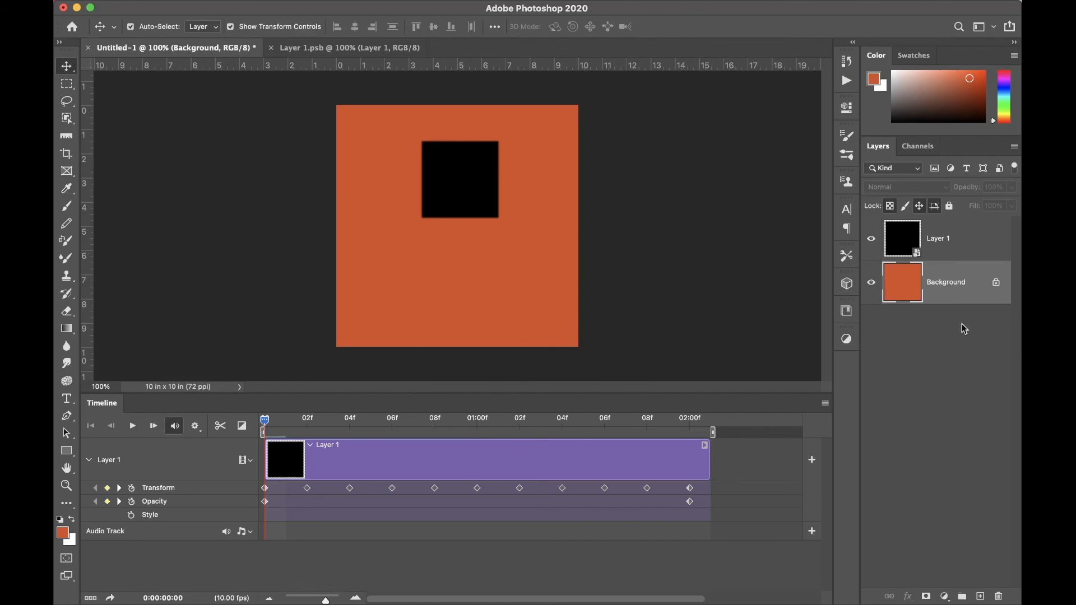
{"action": "left_click", "coordinate": [66, 84]}
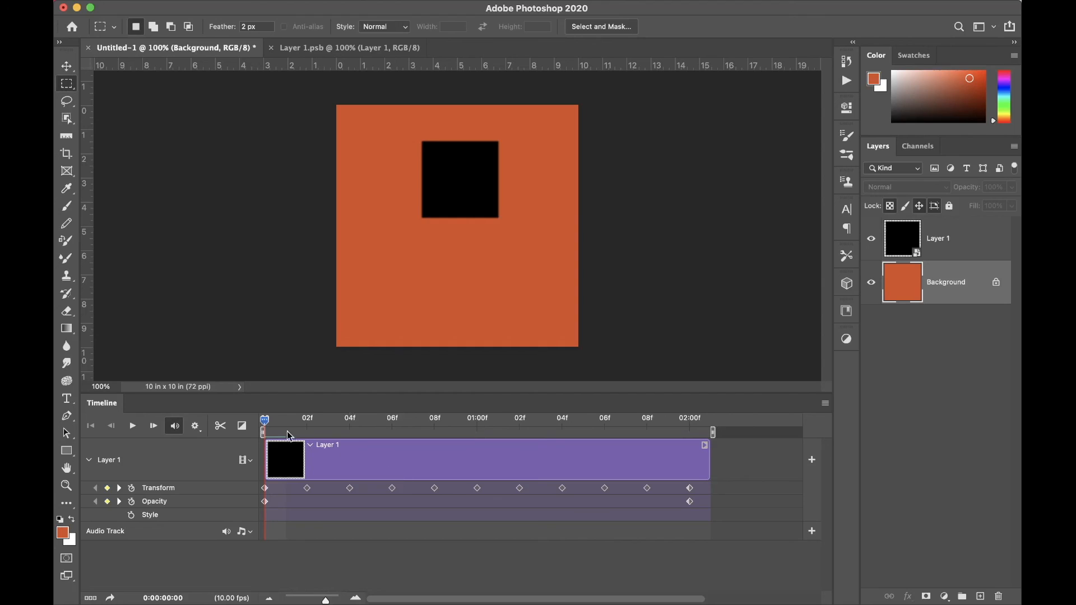